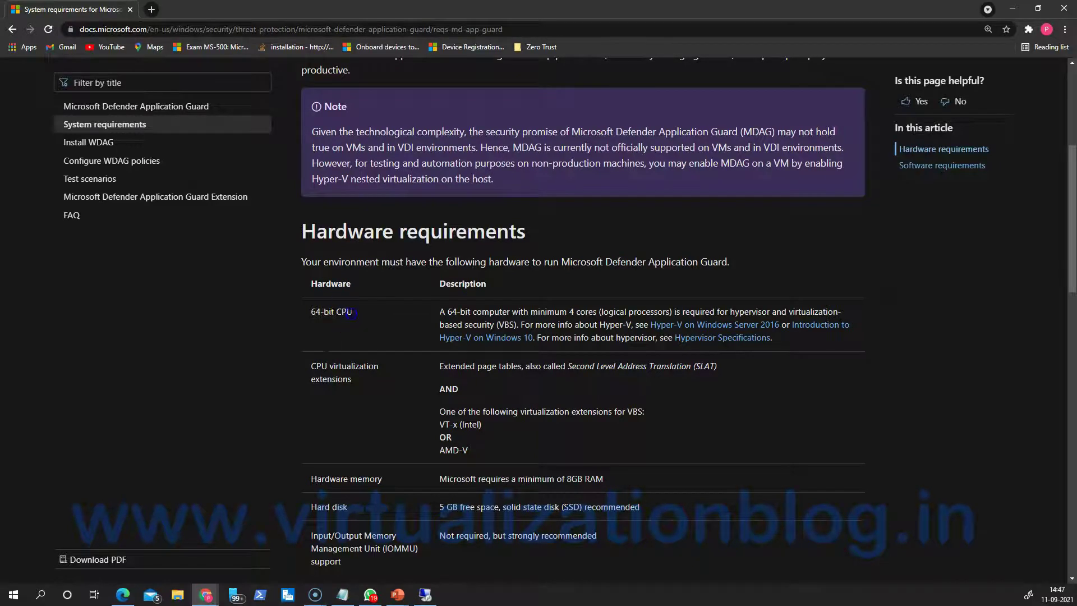
# Step: Highlight the hardware requirements: 64-bit CPU, VT-x/AMD-V, 8GB RAM, 5 GB free SSD, no VMs except non-production
pyautogui.moveTo(353, 311); pyautogui.dragTo(311, 312)
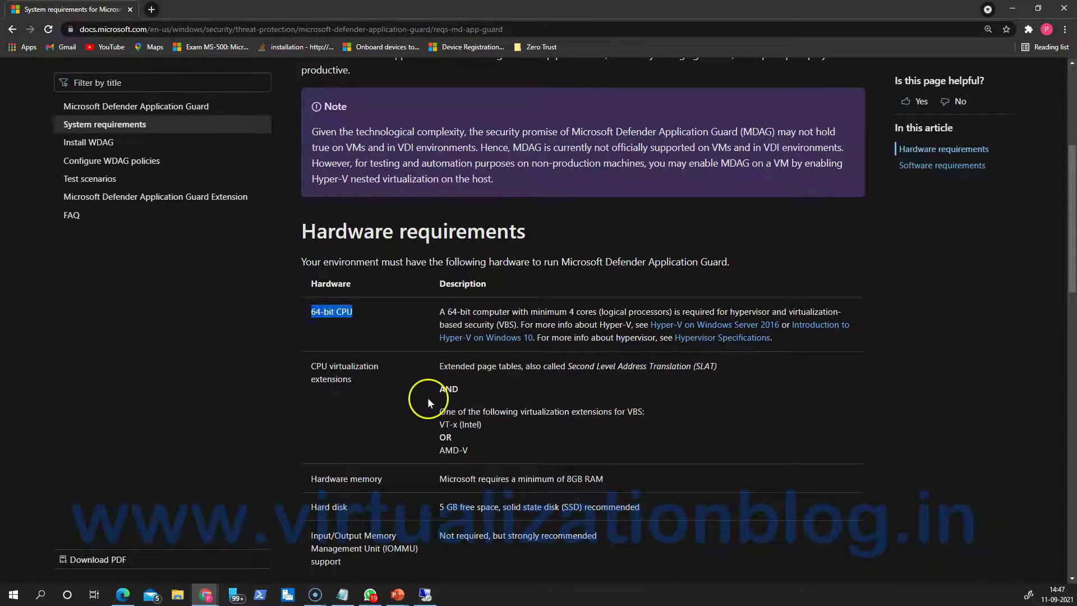
pyautogui.moveTo(439, 424); pyautogui.dragTo(470, 452)
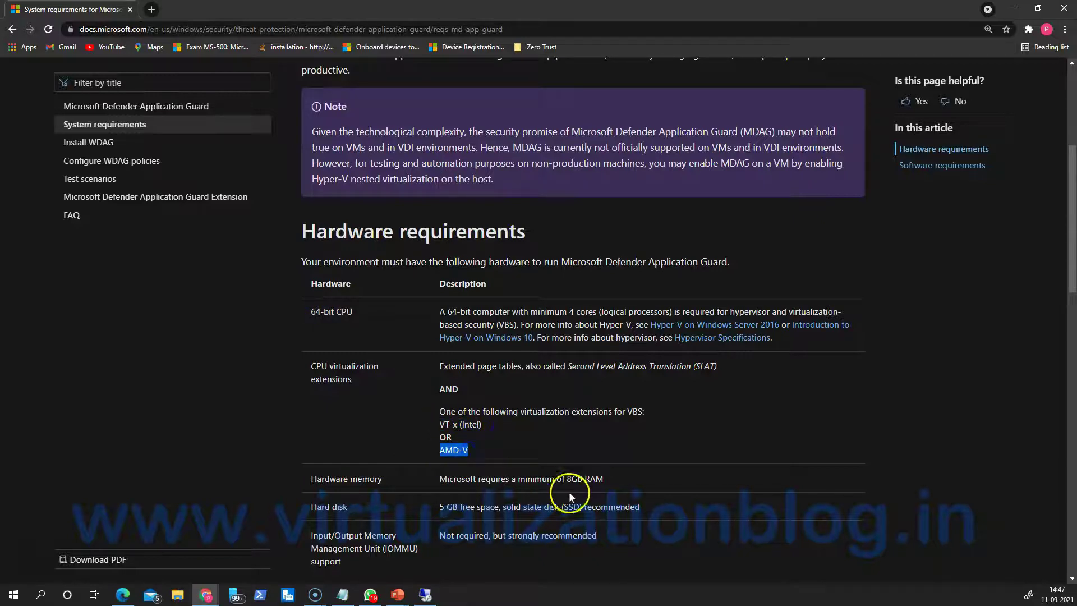
pyautogui.moveTo(516, 480); pyautogui.dragTo(604, 478)
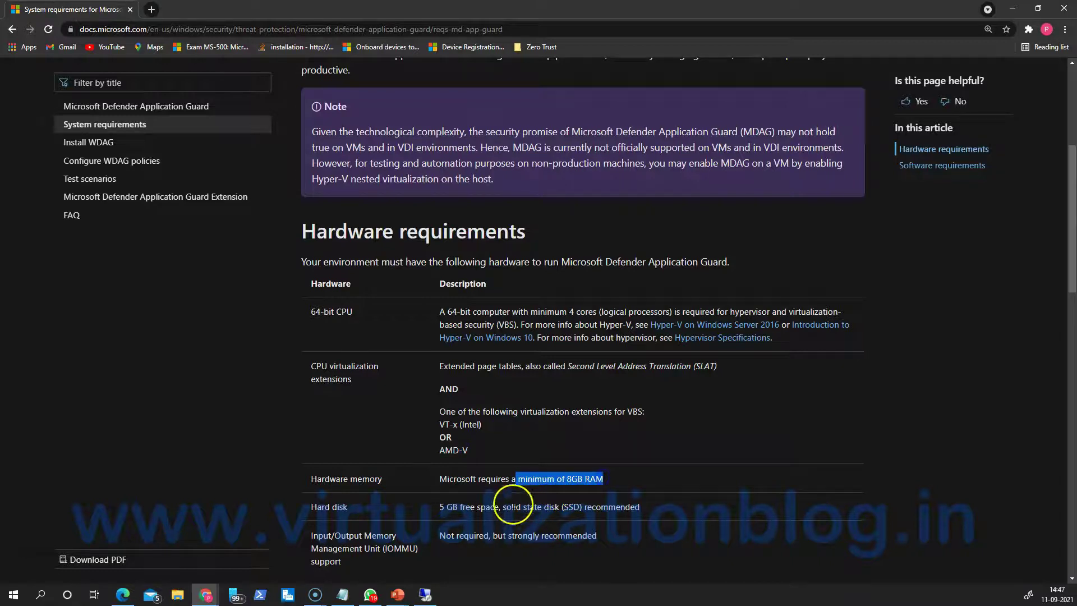
pyautogui.moveTo(439, 508); pyautogui.dragTo(645, 511)
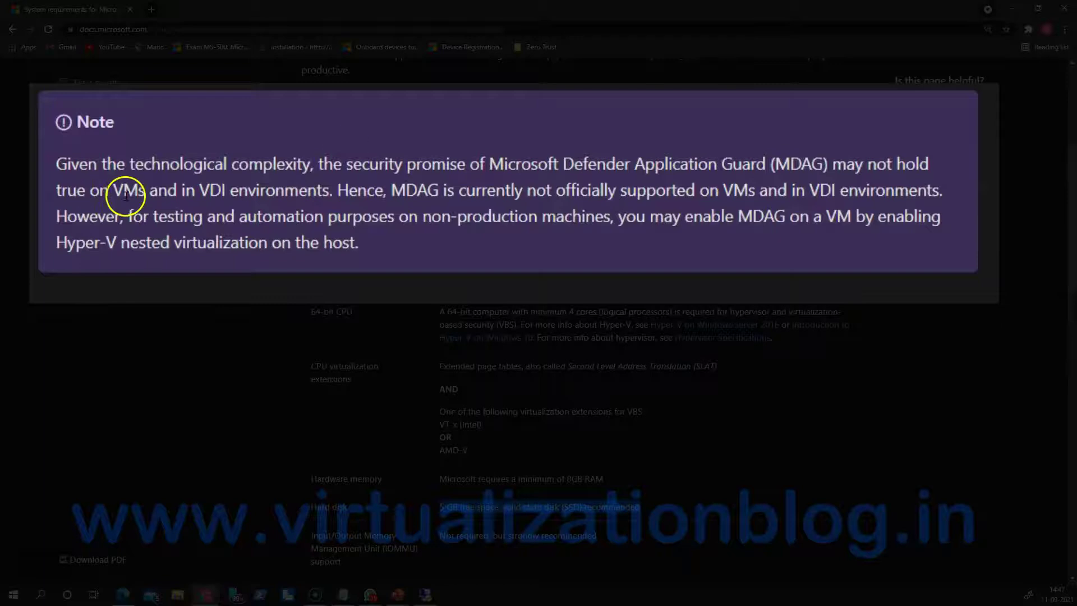
pyautogui.moveTo(114, 191); pyautogui.dragTo(314, 185)
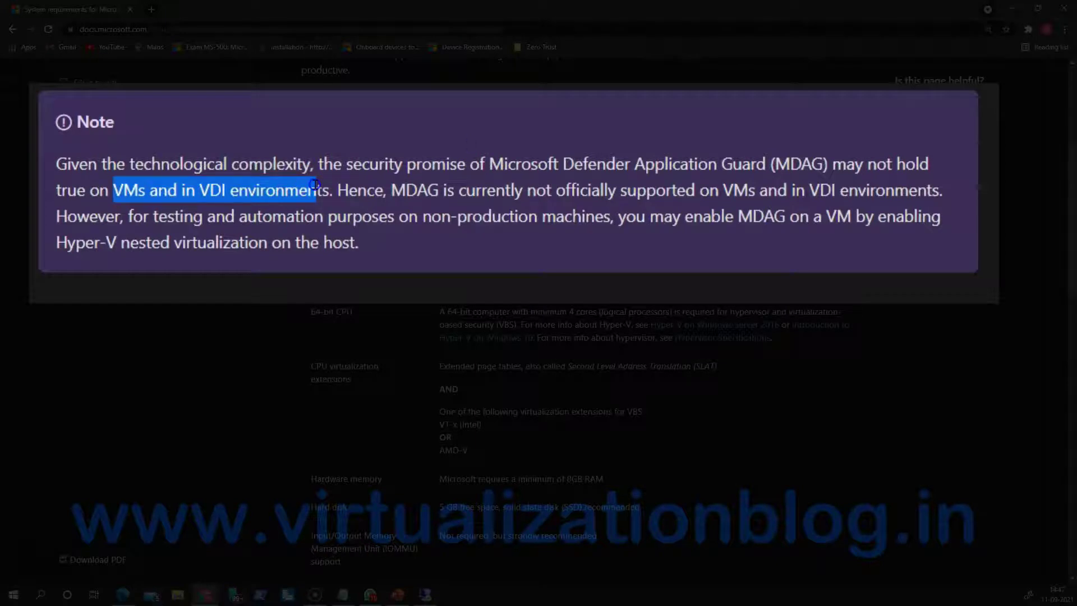
pyautogui.moveTo(315, 185); pyautogui.dragTo(323, 186)
pyautogui.moveTo(422, 217); pyautogui.dragTo(603, 220)
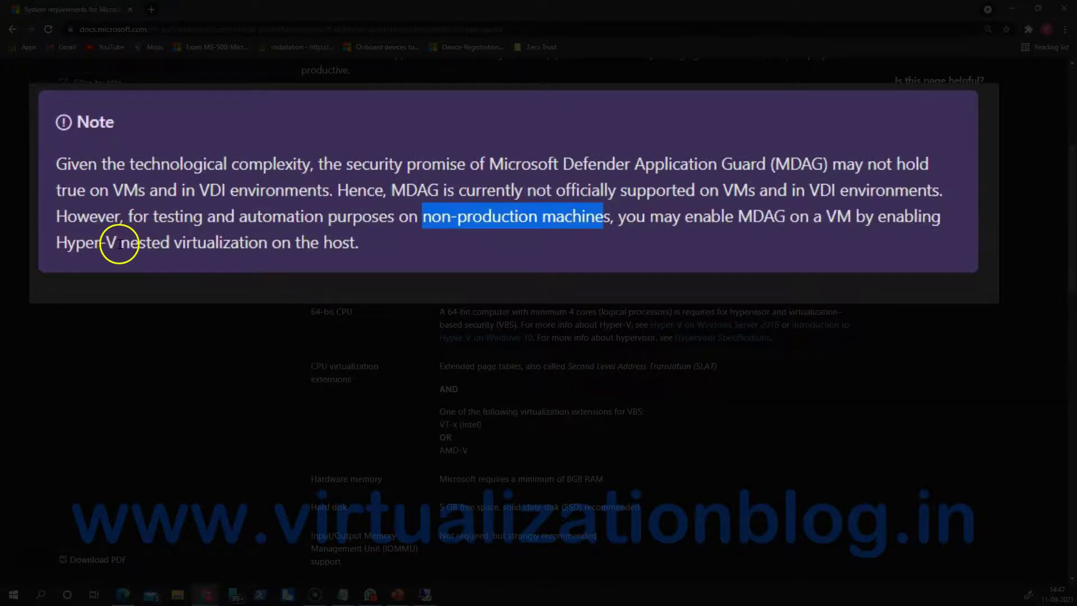
# Step: Highlight the software requirements: Windows 10 Enterprise/Professional/Education, no Intune MDM on Professional, Microsoft Edge
pyautogui.scroll(-1, 454, 303)
pyautogui.scroll(-5, 466, 363)
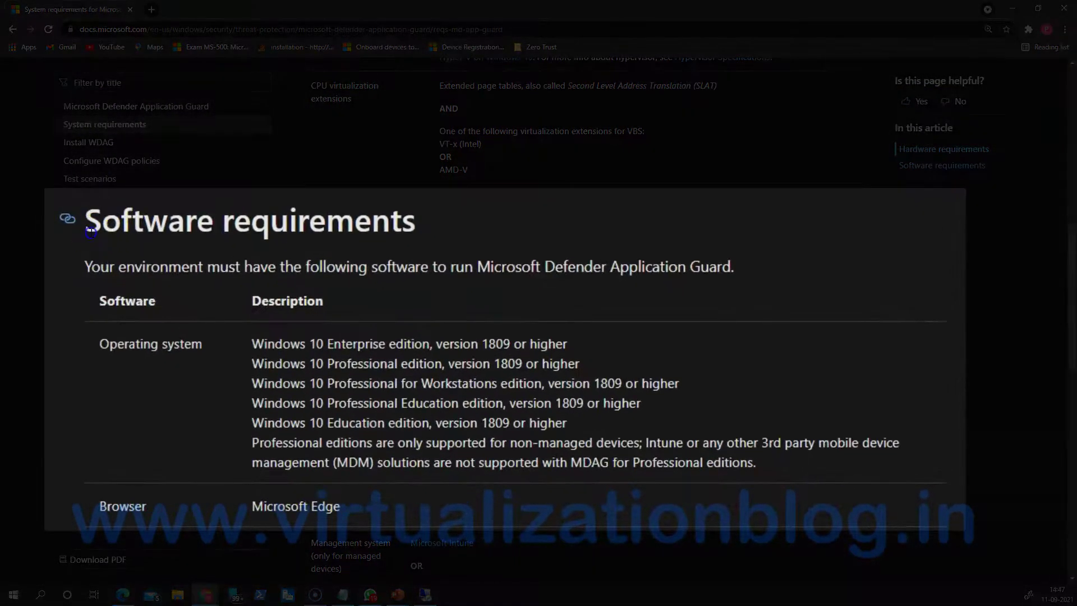
pyautogui.moveTo(215, 286); pyautogui.dragTo(463, 292)
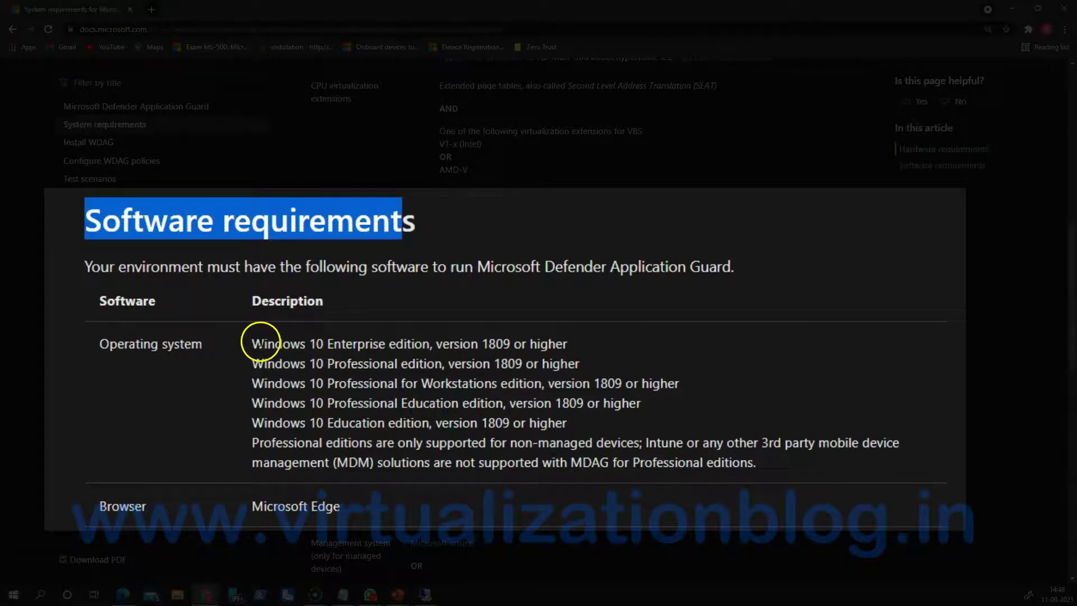
pyautogui.moveTo(251, 342); pyautogui.dragTo(414, 343)
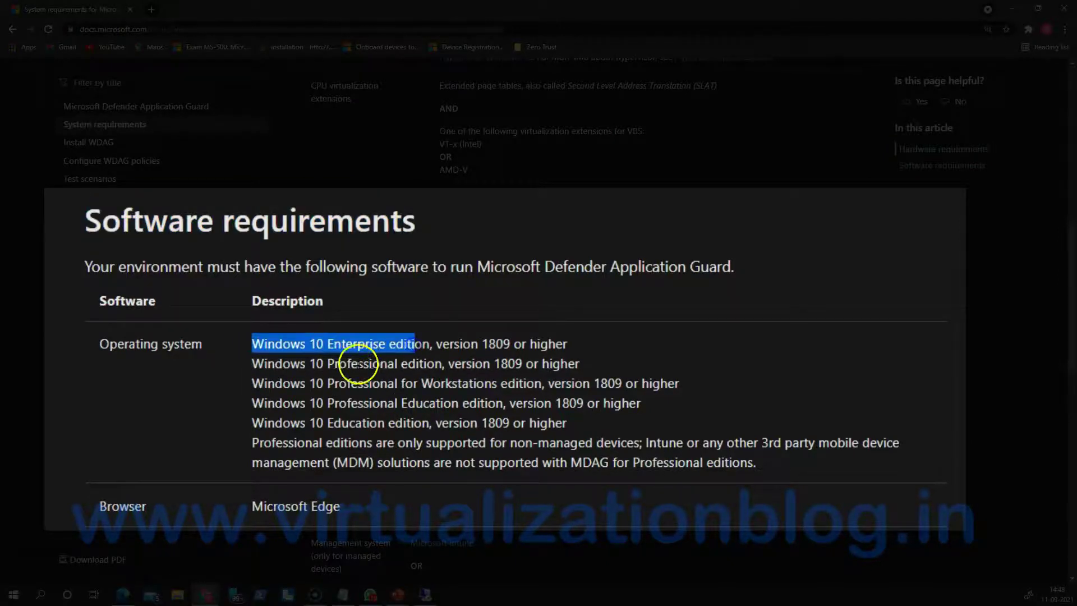
pyautogui.moveTo(340, 364); pyautogui.dragTo(432, 365)
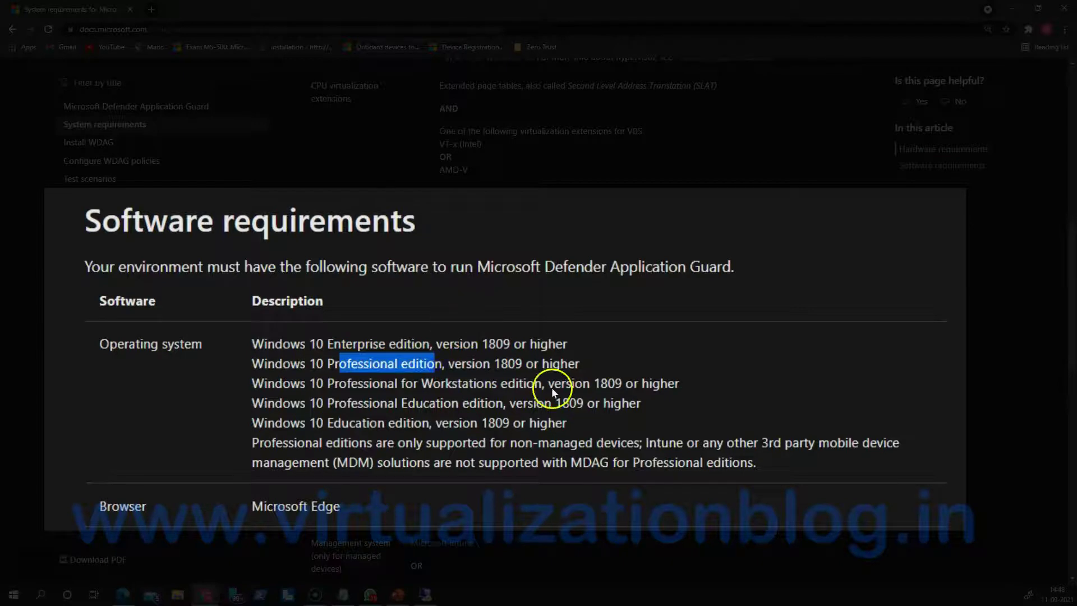
pyautogui.click(459, 456)
pyautogui.moveTo(324, 423); pyautogui.dragTo(430, 423)
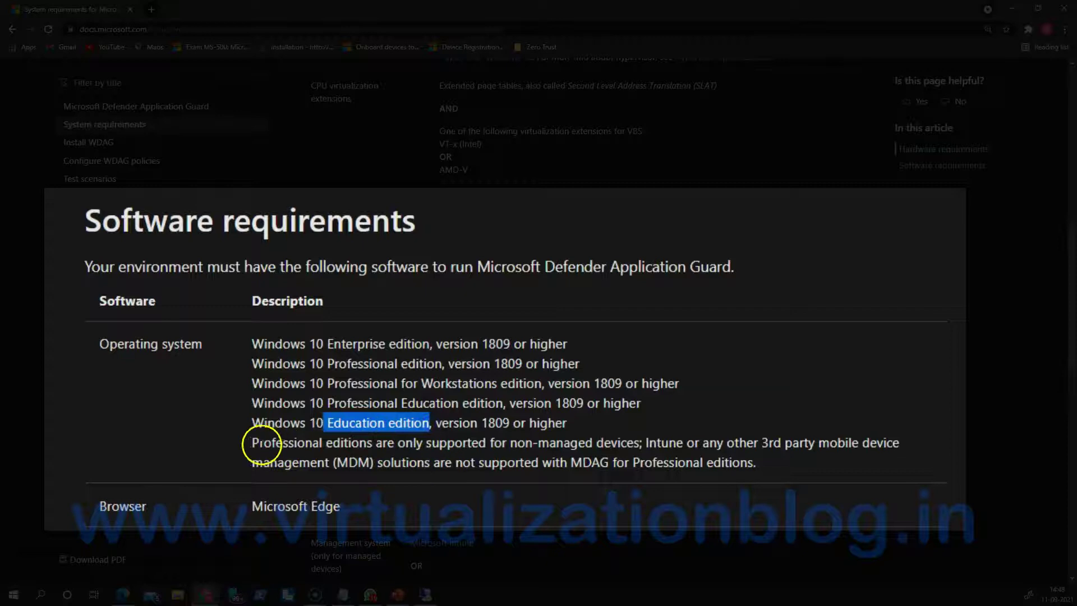
pyautogui.moveTo(251, 443); pyautogui.dragTo(636, 443)
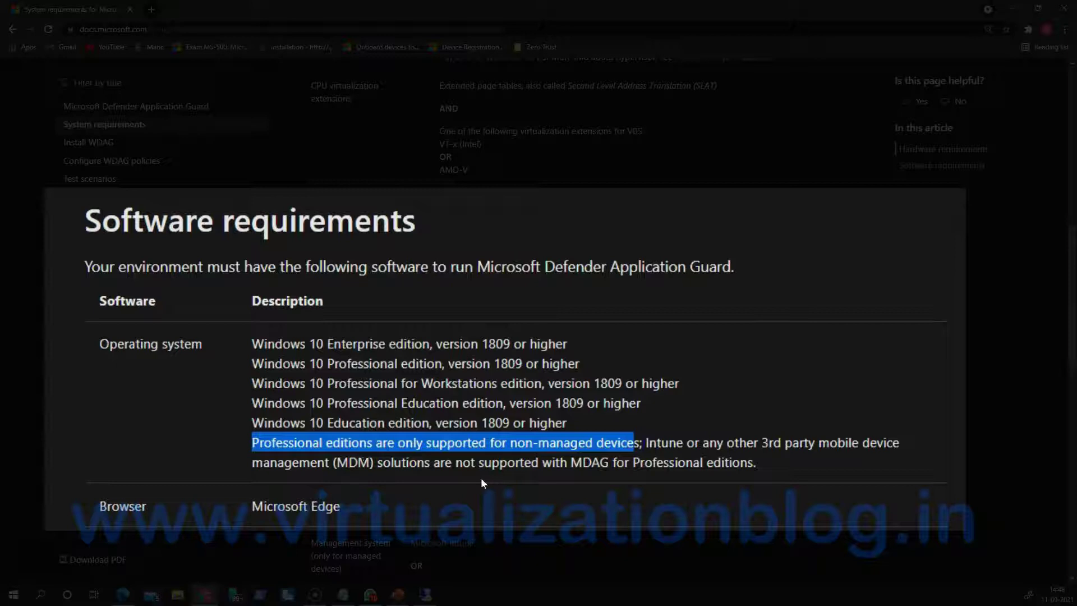
pyautogui.moveTo(632, 444); pyautogui.dragTo(746, 442)
pyautogui.moveTo(669, 443); pyautogui.dragTo(873, 444)
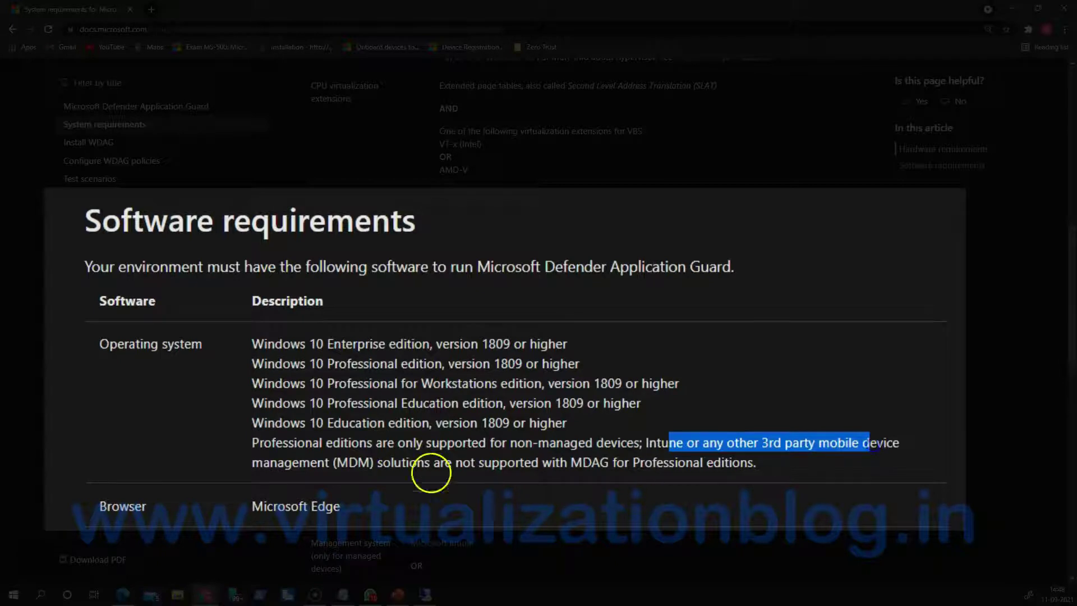
pyautogui.moveTo(253, 508); pyautogui.dragTo(457, 517)
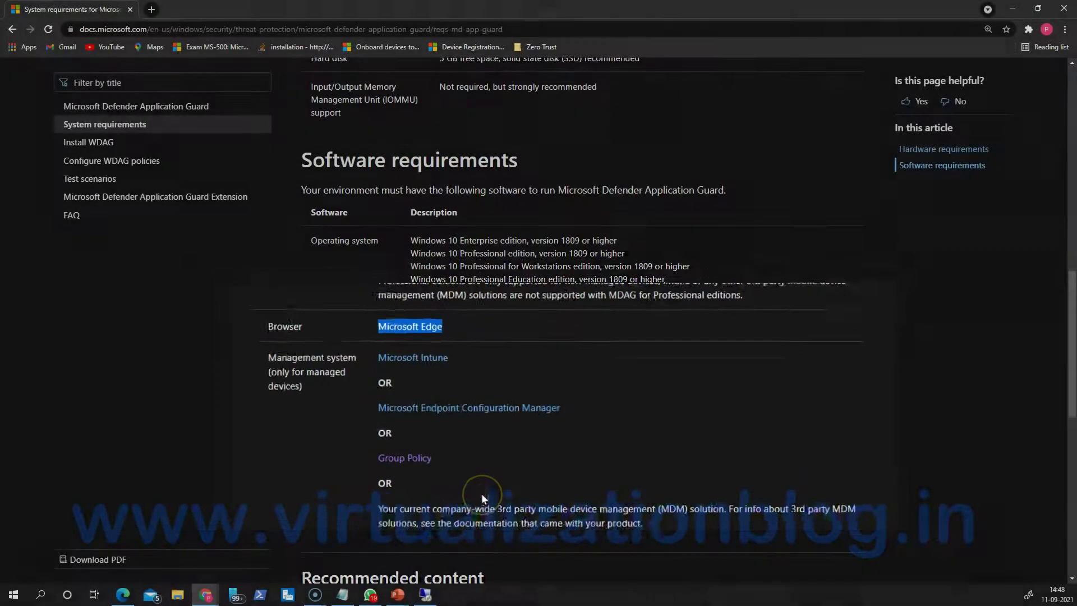
pyautogui.scroll(5, 504, 497)
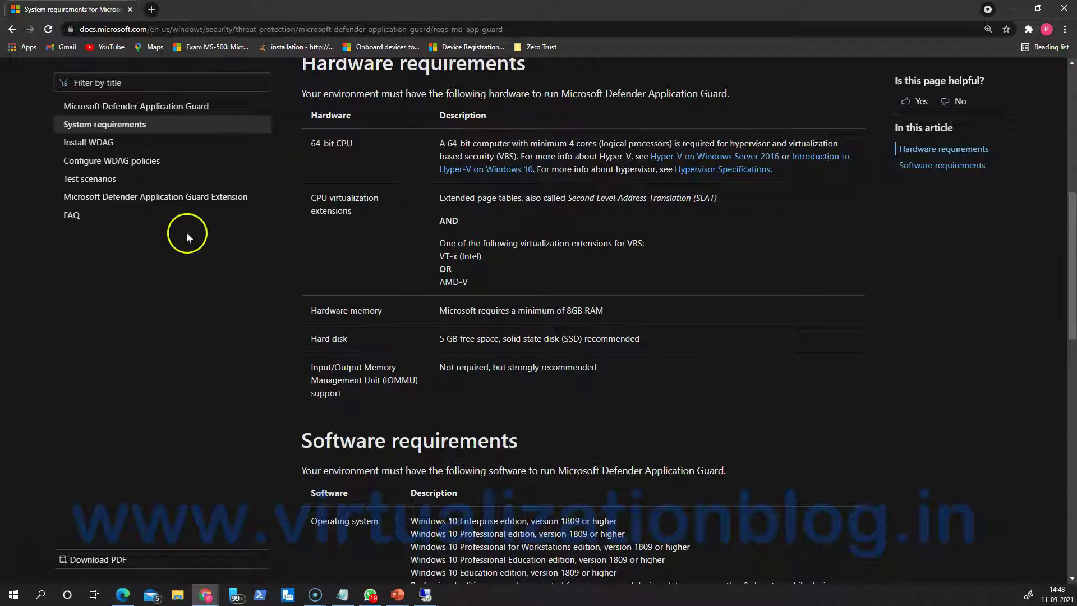
# Step: Open the FAQ and highlight SpecRequiredProcessorCount, SpecRequiredMemoryInGB and SpecRequiredFreeDiskSpaceInGB registry values
pyautogui.click(72, 216)
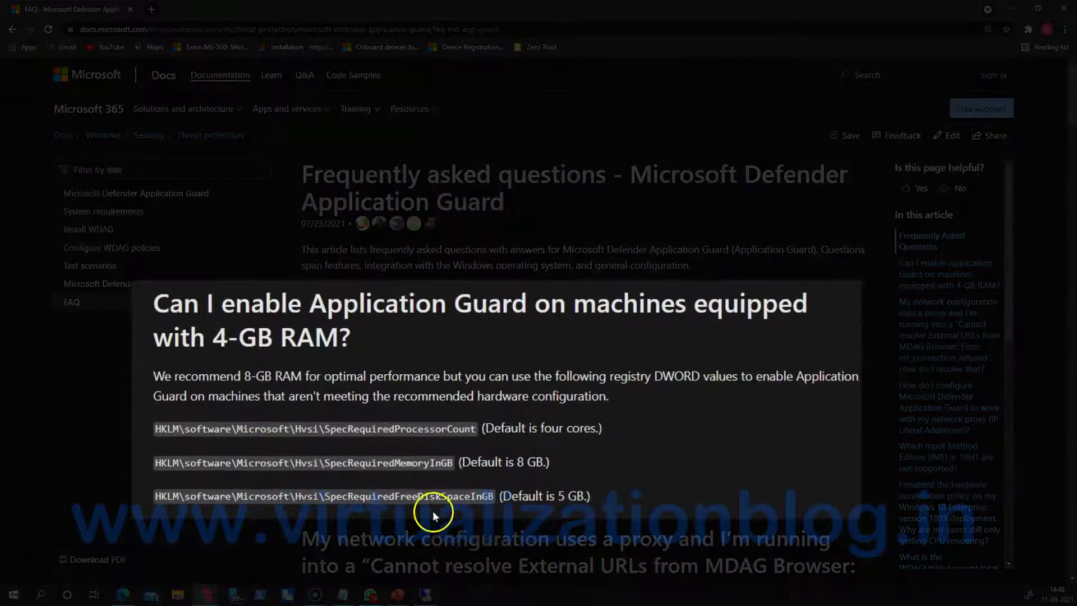
pyautogui.moveTo(160, 429); pyautogui.dragTo(476, 428)
pyautogui.moveTo(324, 462); pyautogui.dragTo(452, 462)
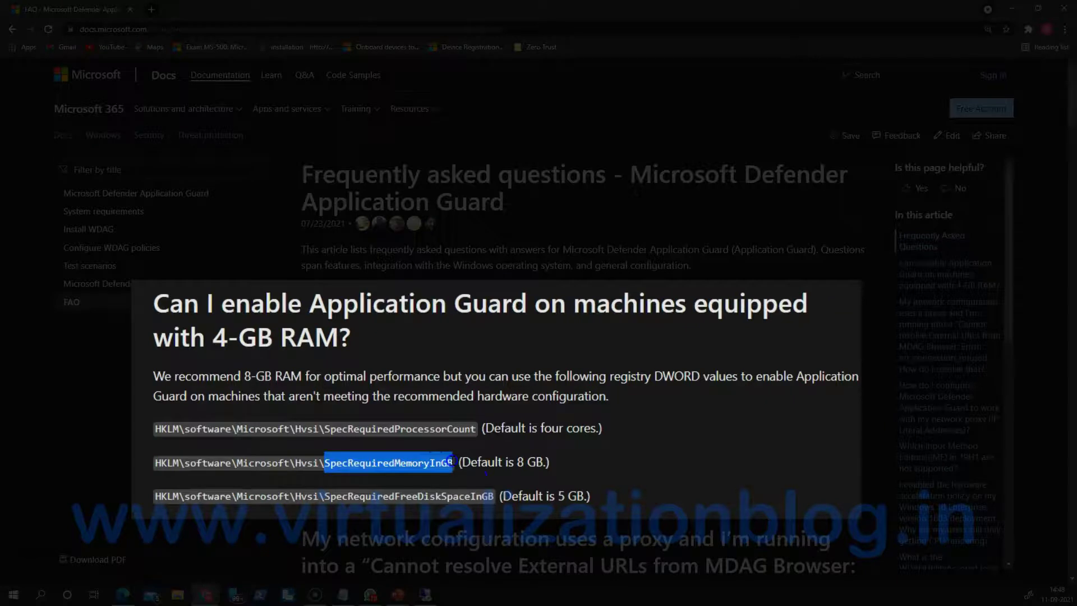
pyautogui.moveTo(331, 497); pyautogui.dragTo(459, 497)
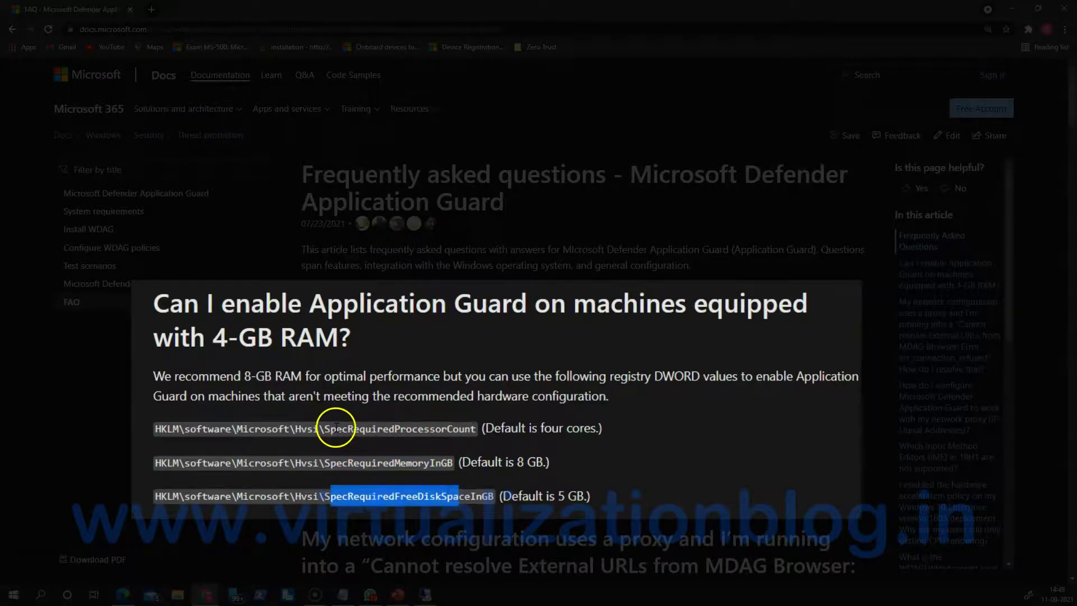
pyautogui.moveTo(337, 428); pyautogui.dragTo(475, 430)
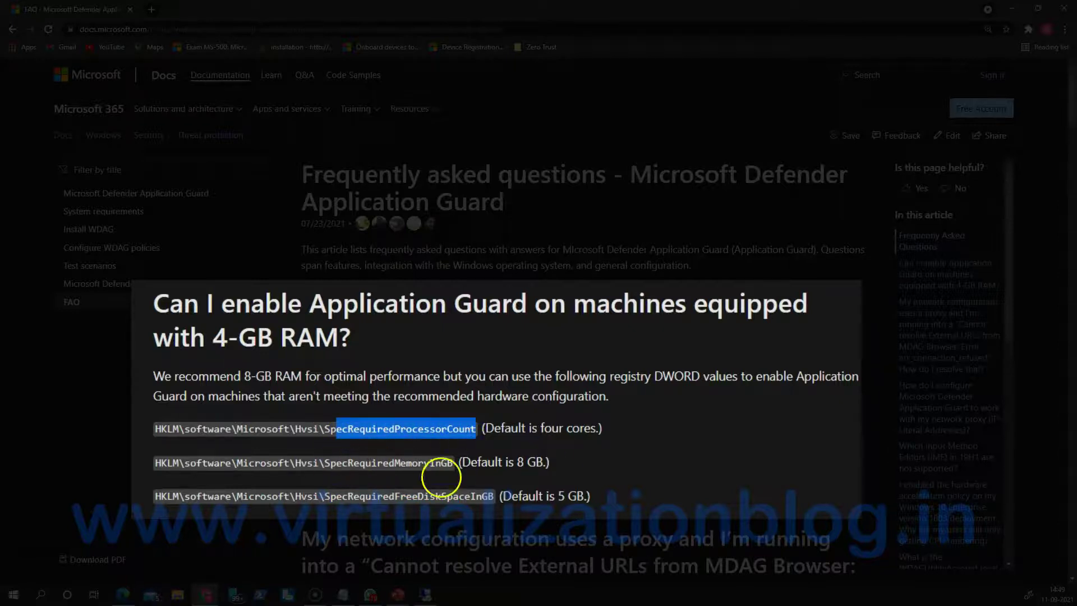
pyautogui.moveTo(325, 463); pyautogui.dragTo(451, 463)
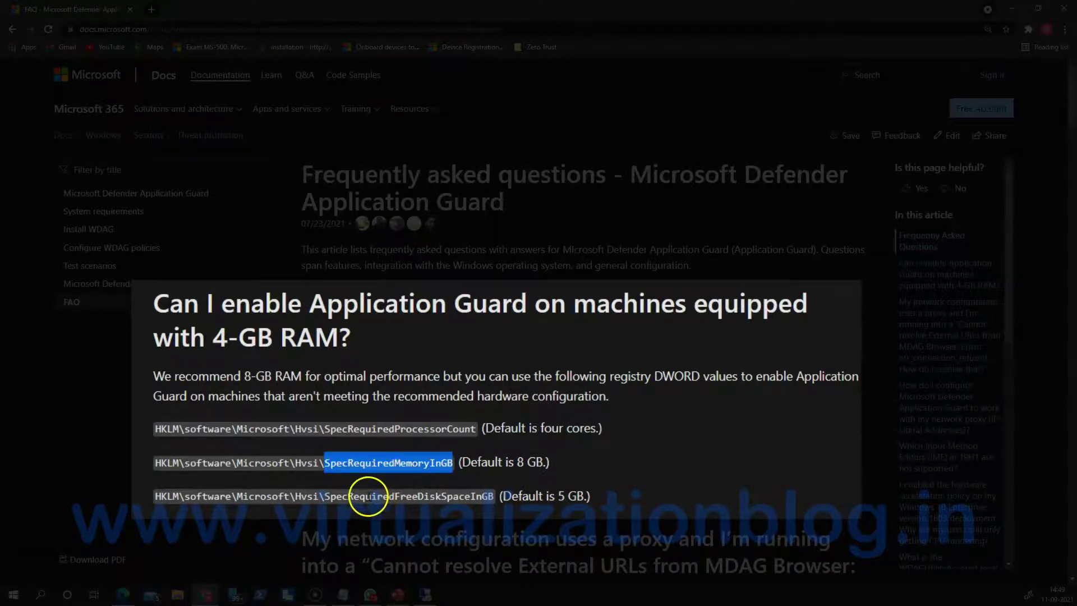
pyautogui.moveTo(365, 497); pyautogui.dragTo(488, 497)
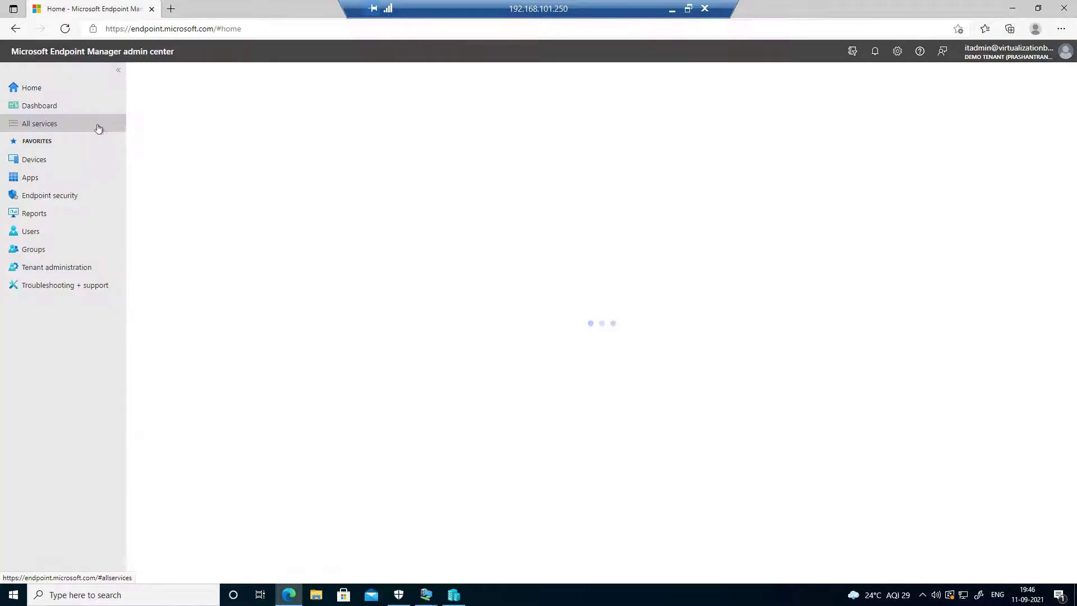
# Step: Start a new profile under Endpoint security's Attack surface reduction policies
pyautogui.click(51, 201)
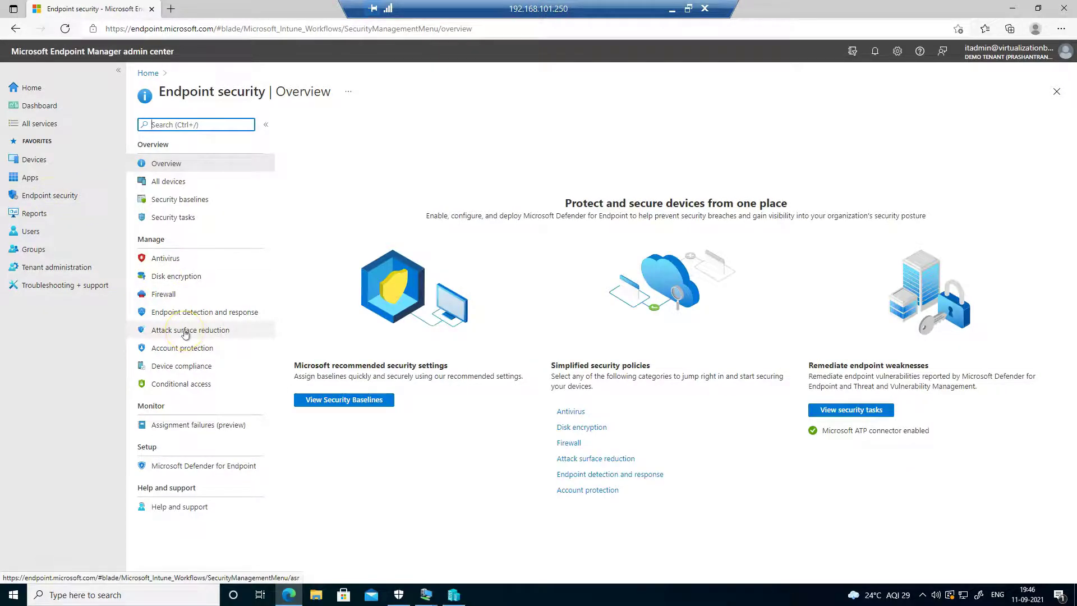
pyautogui.click(185, 331)
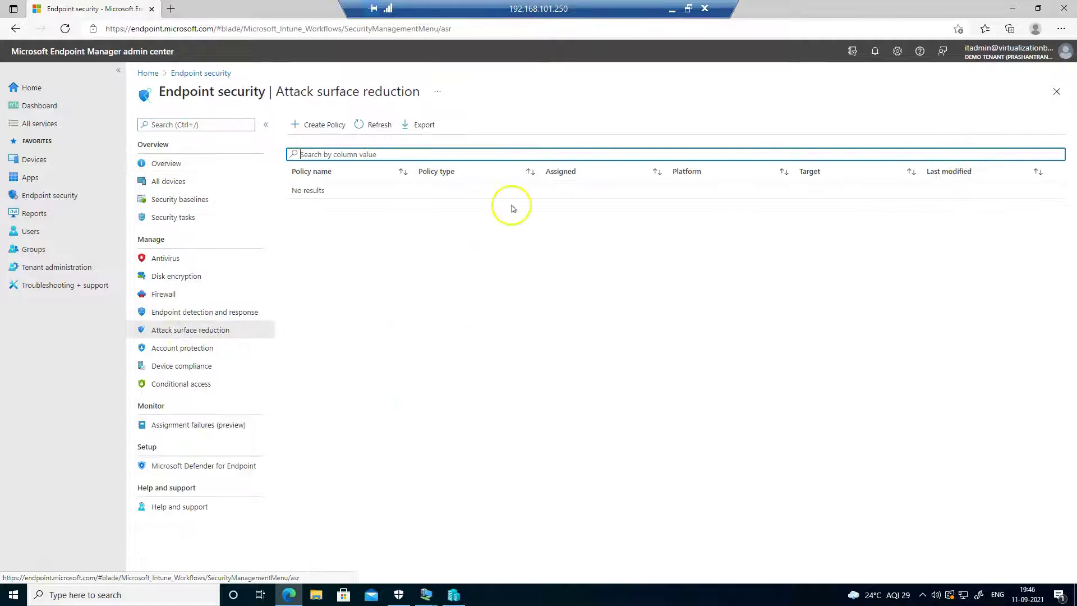
pyautogui.click(336, 132)
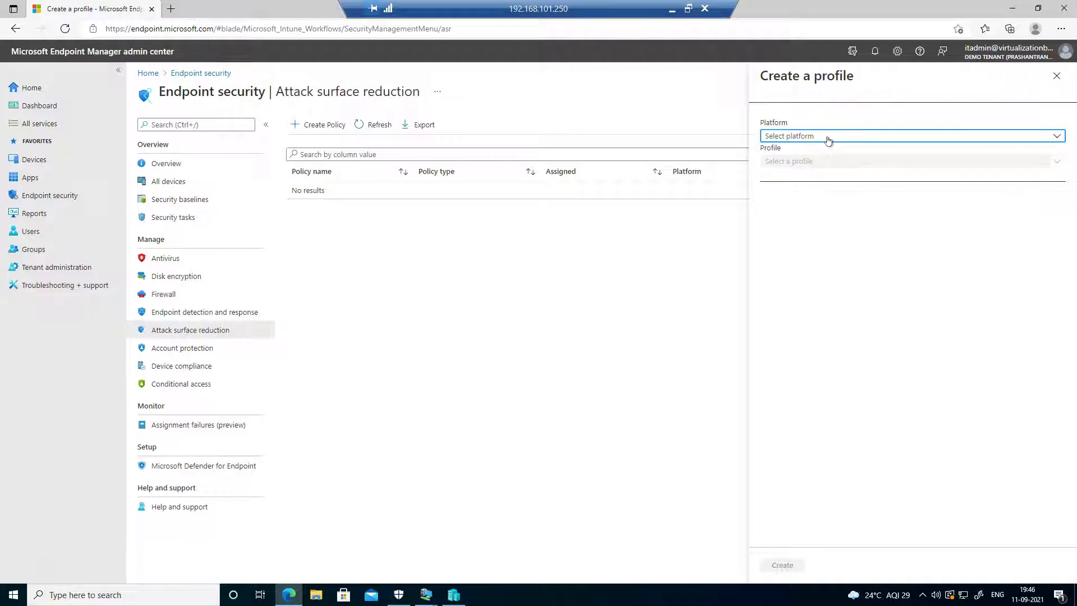
# Step: Choose Windows 10 and later with App and browser isolation, and name it 'MDAG - Profile'
pyautogui.click(829, 139)
pyautogui.click(819, 153)
pyautogui.click(813, 161)
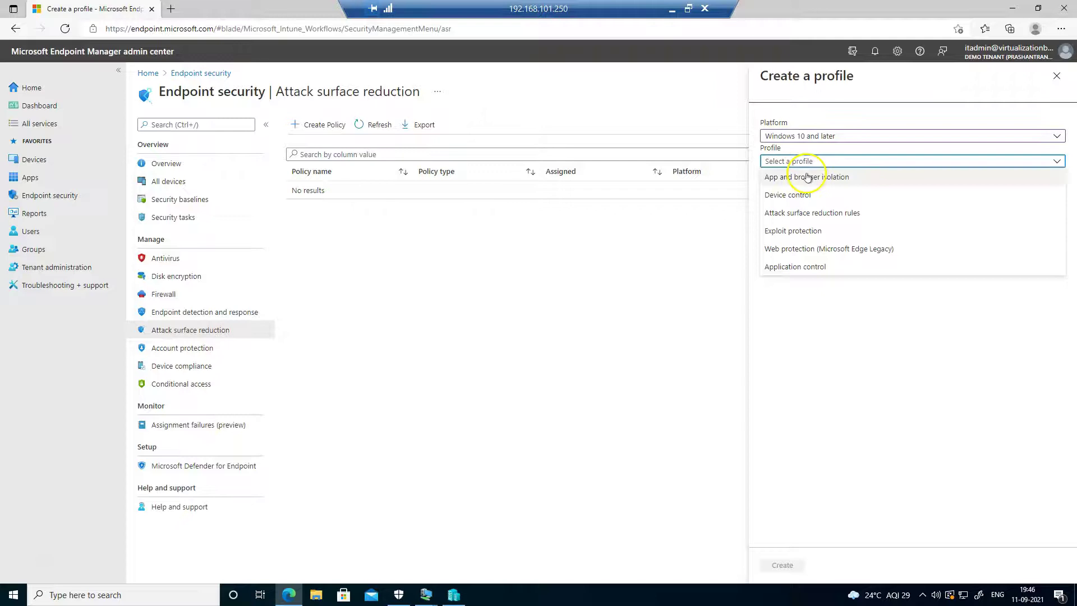
pyautogui.click(808, 176)
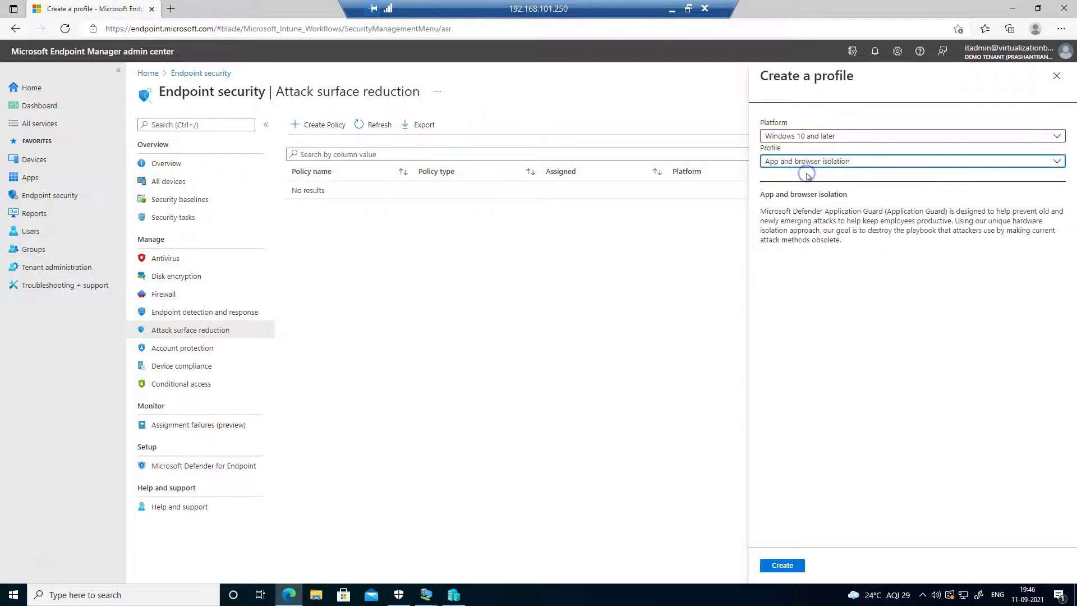
pyautogui.click(792, 565)
pyautogui.click(301, 158)
pyautogui.click(305, 196)
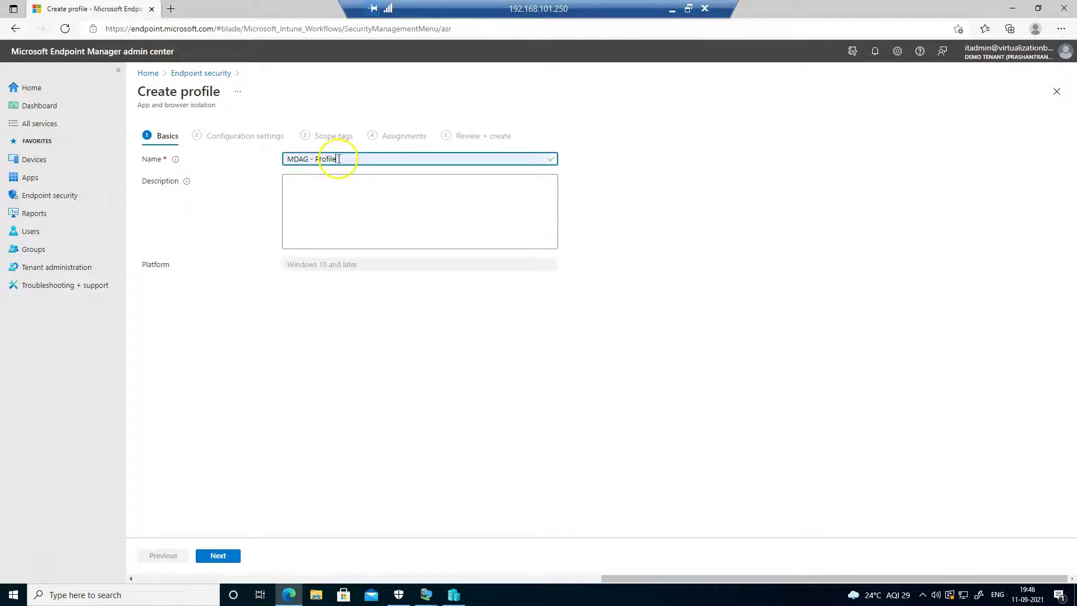
# Step: Advance from the Basics page to Configuration settings
pyautogui.click(223, 556)
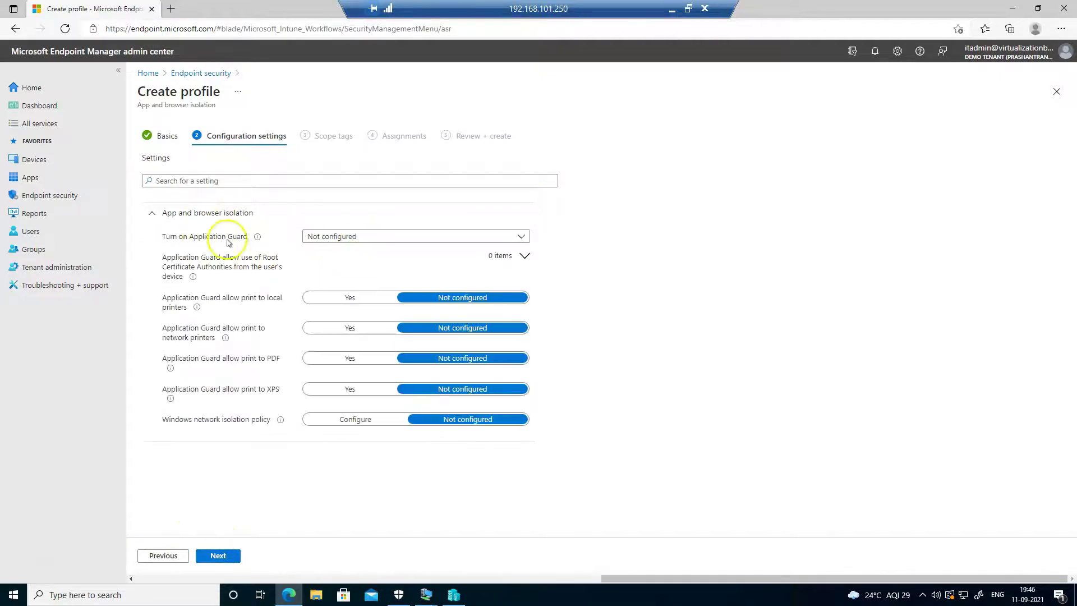
# Step: Enable Application Guard for Edge and isolated Windows, block copy-paste, and deny camera/microphone access
pyautogui.click(355, 240)
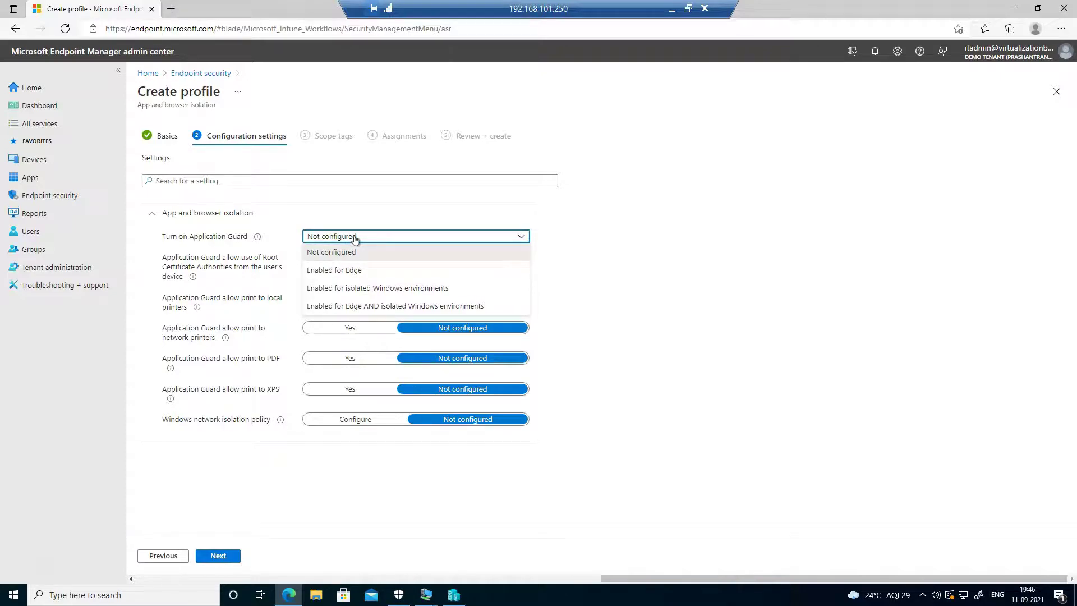
pyautogui.click(346, 272)
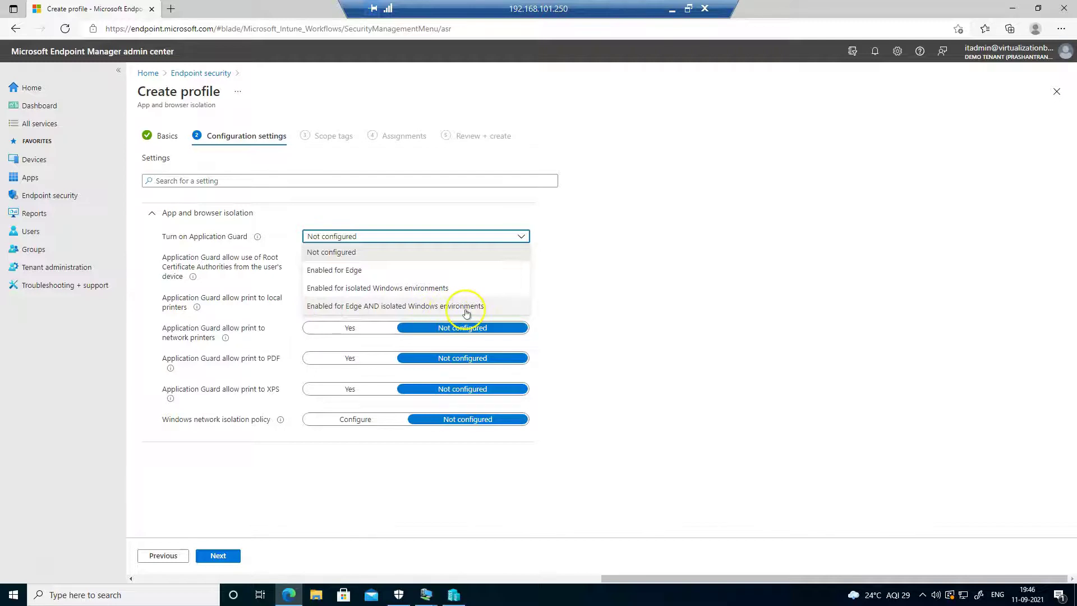
pyautogui.click(436, 307)
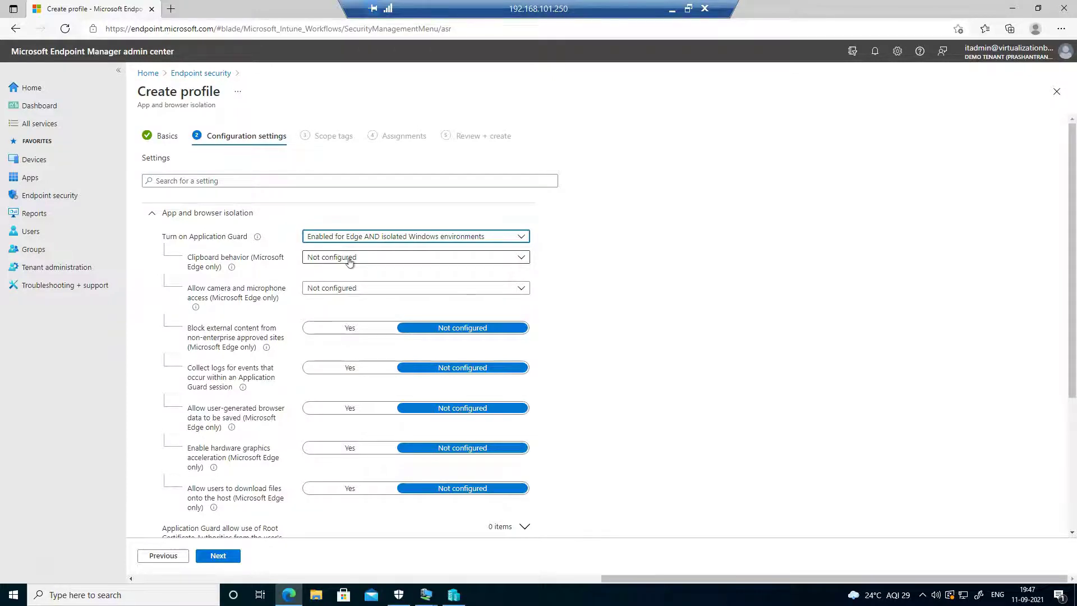
pyautogui.click(349, 260)
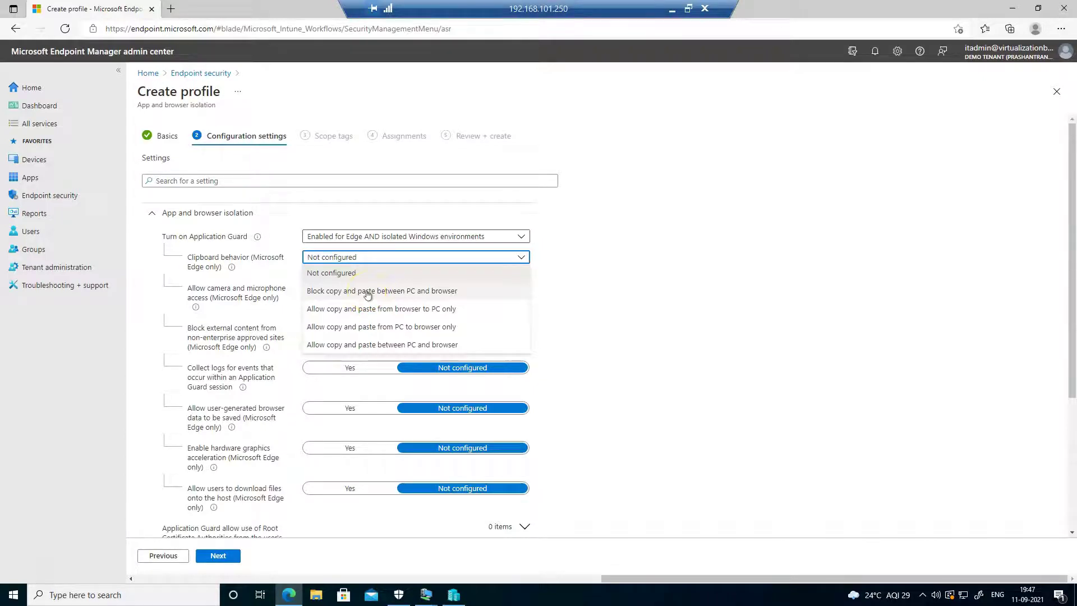
pyautogui.click(367, 291)
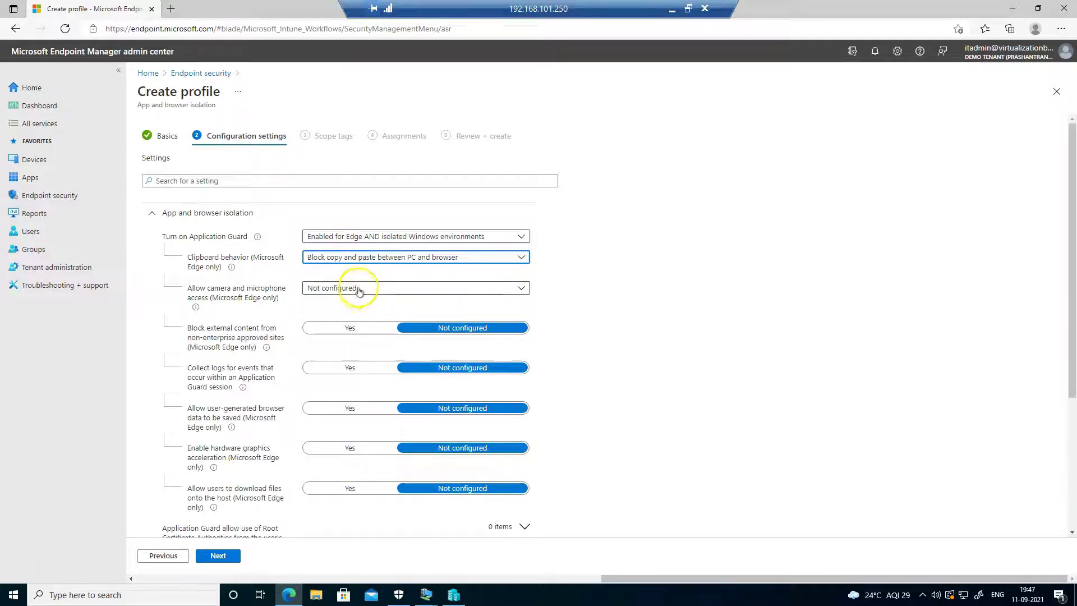
pyautogui.click(354, 288)
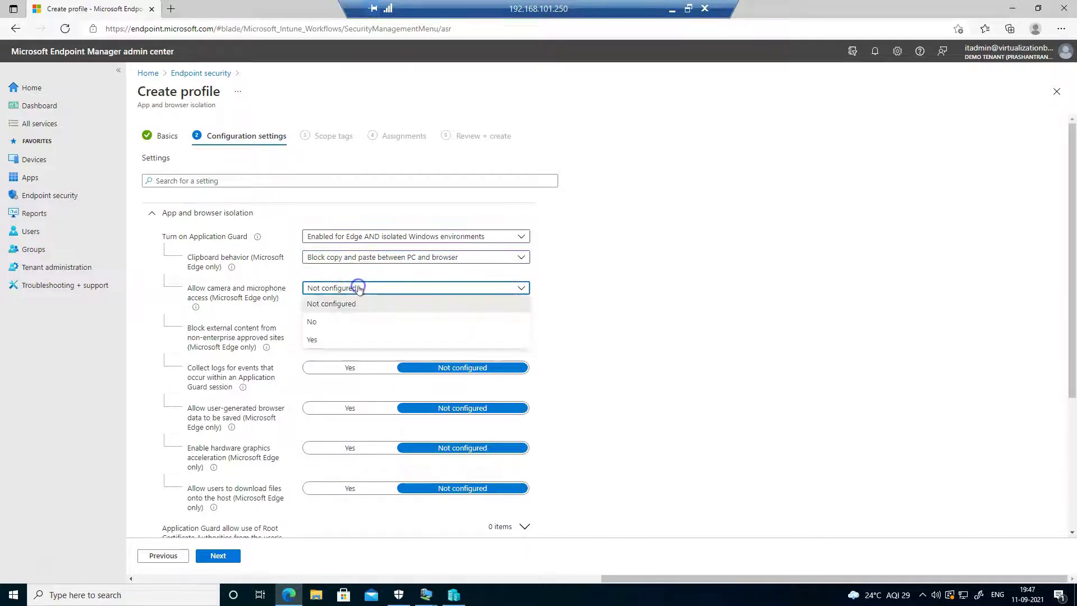
pyautogui.click(325, 327)
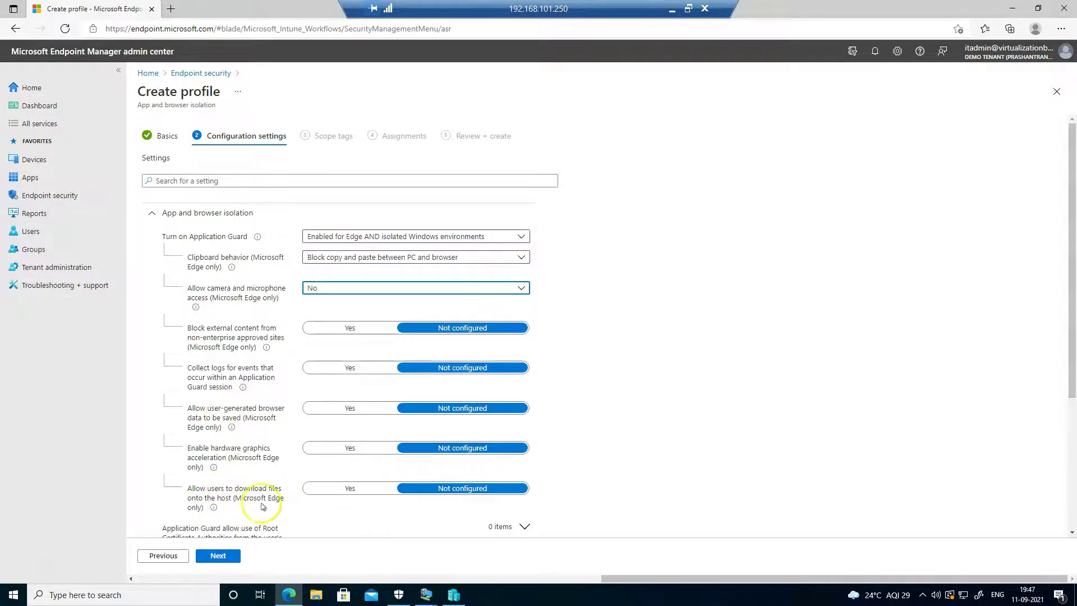
# Step: Allow downloading files onto the host and printing to PDF
pyautogui.click(337, 490)
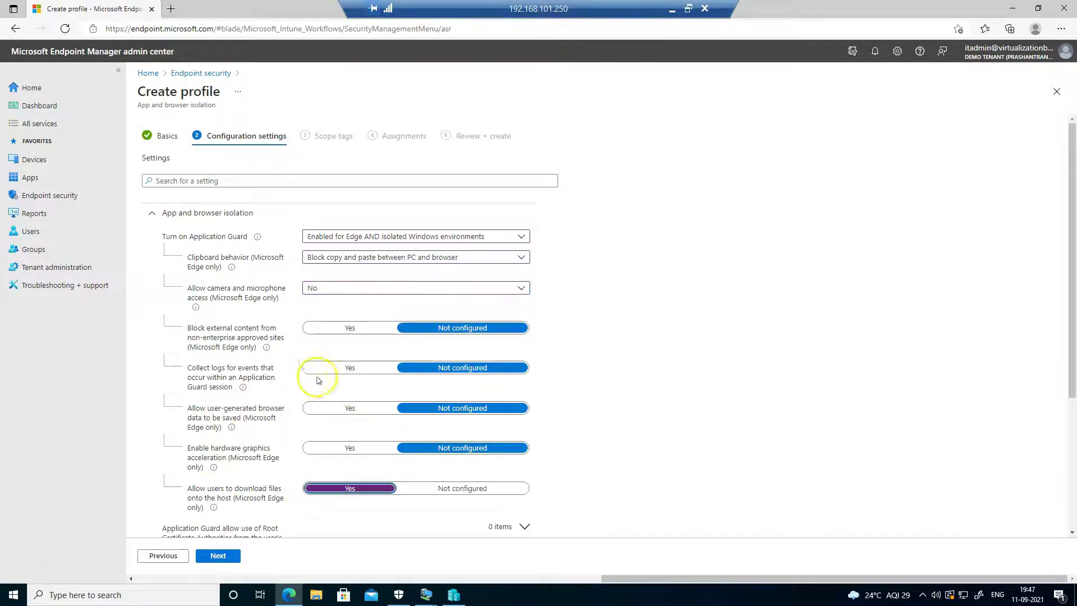
pyautogui.scroll(-3, 677, 348)
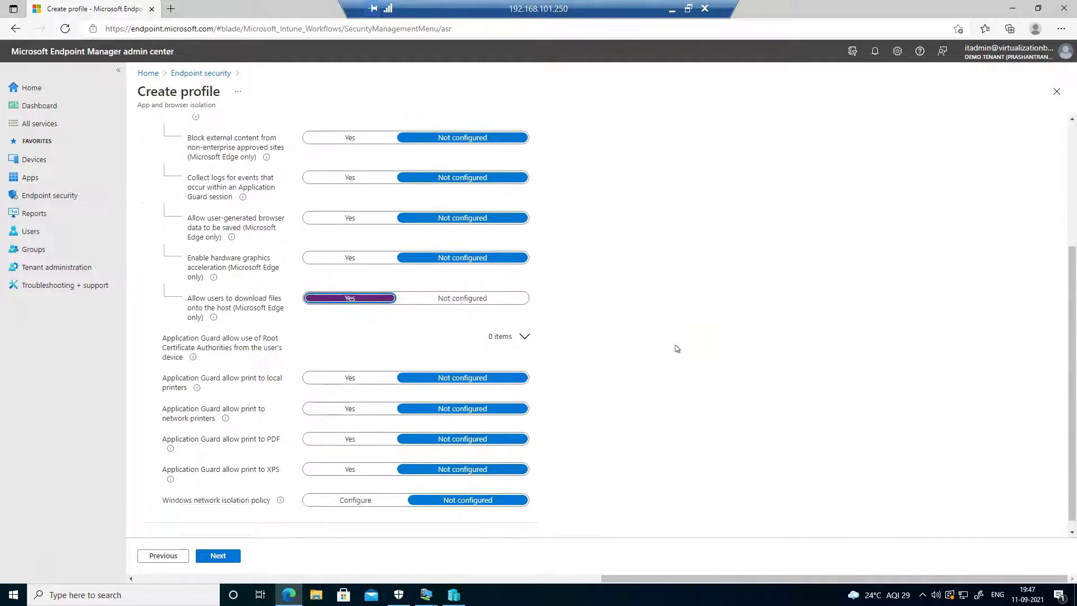
pyautogui.scroll(-1, 677, 348)
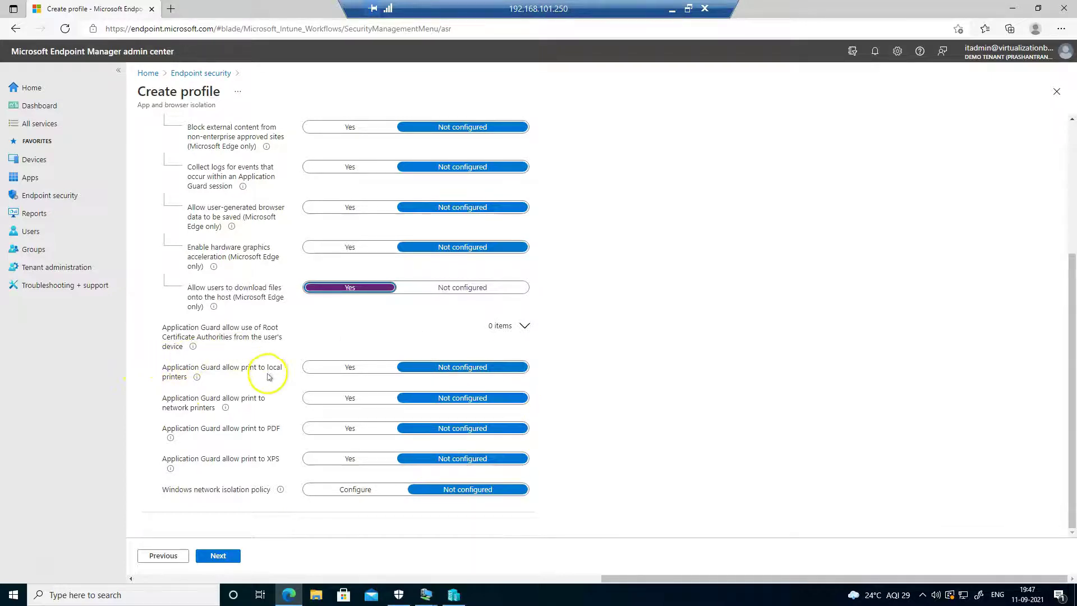
pyautogui.click(343, 432)
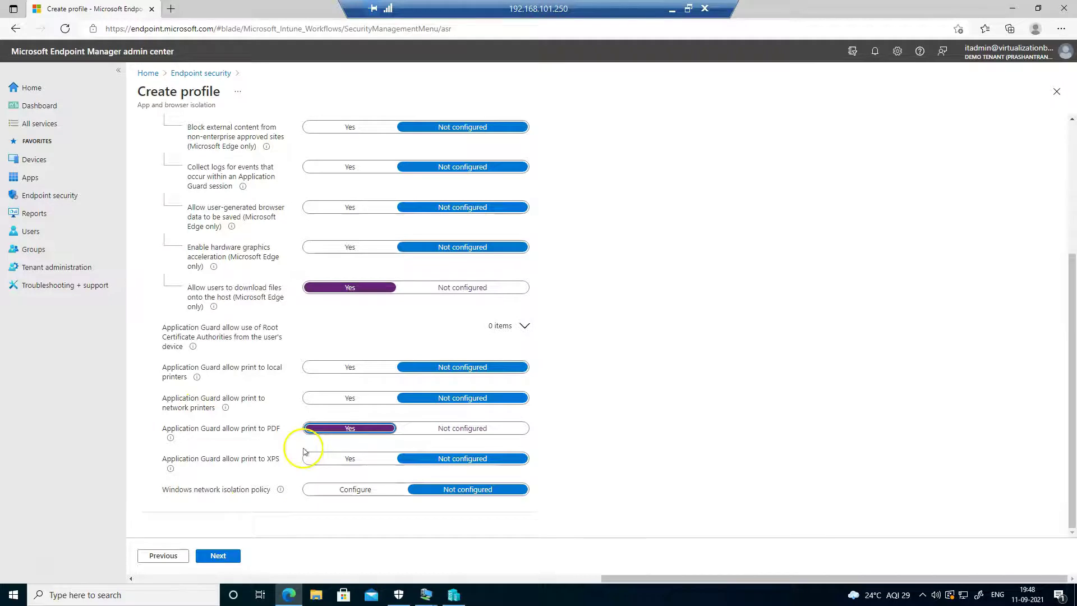
pyautogui.moveTo(160, 491); pyautogui.dragTo(218, 492)
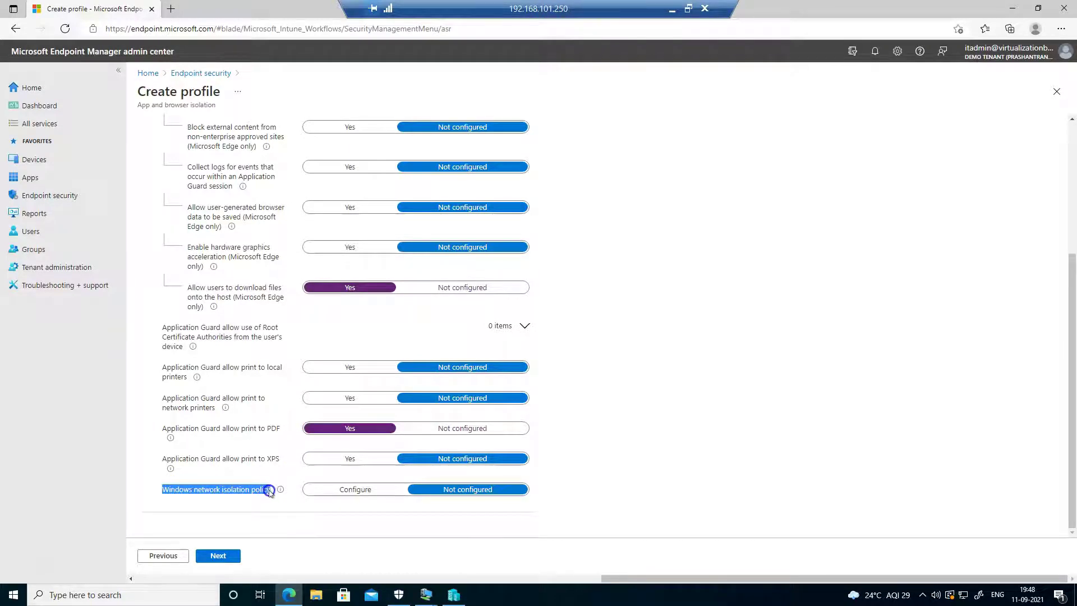
pyautogui.moveTo(269, 492); pyautogui.dragTo(281, 492)
# Step: Set Windows network isolation policy to Configure and expand the Cloud resources list
pyautogui.click(343, 491)
pyautogui.scroll(-3, 337, 477)
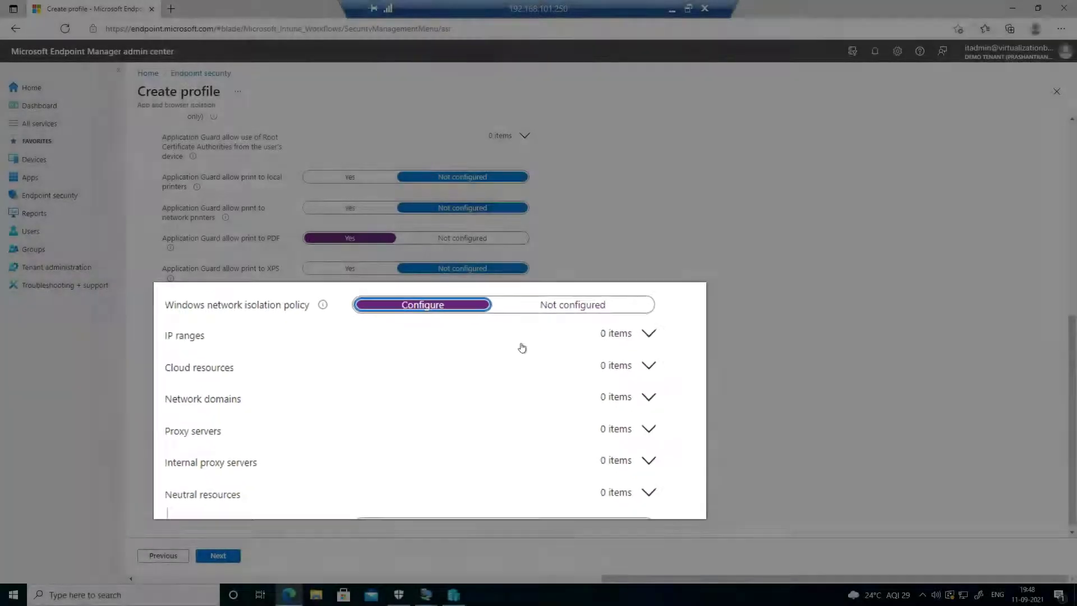
pyautogui.click(744, 383)
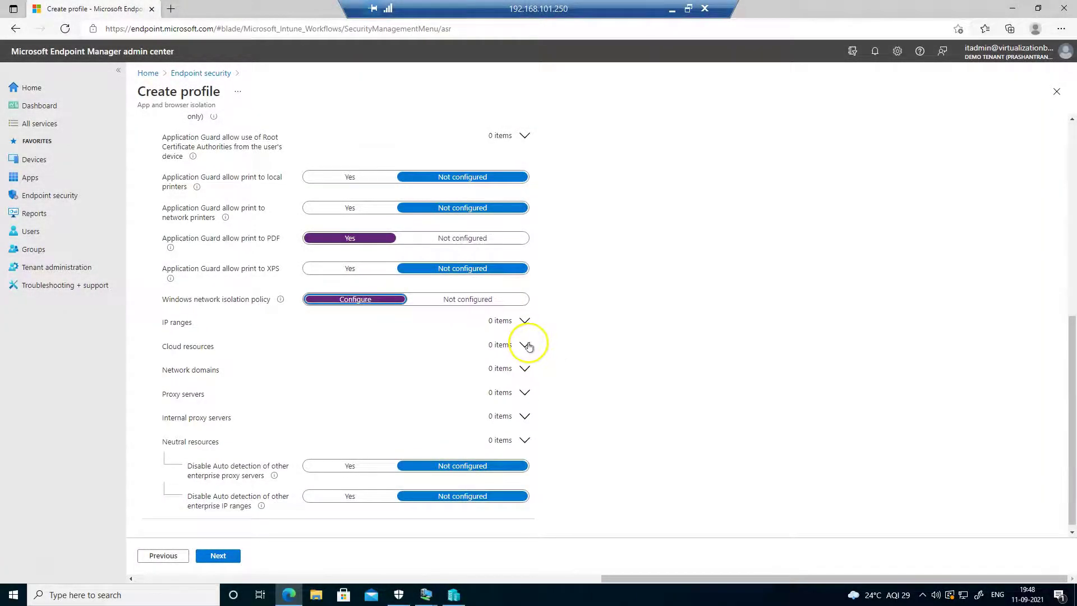
pyautogui.click(526, 345)
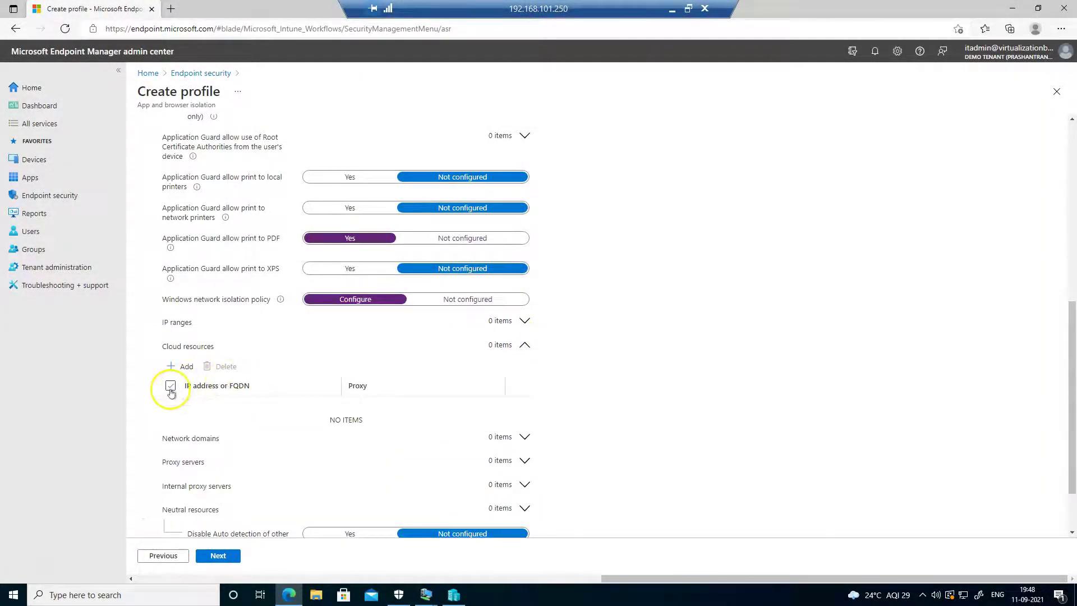
pyautogui.click(184, 366)
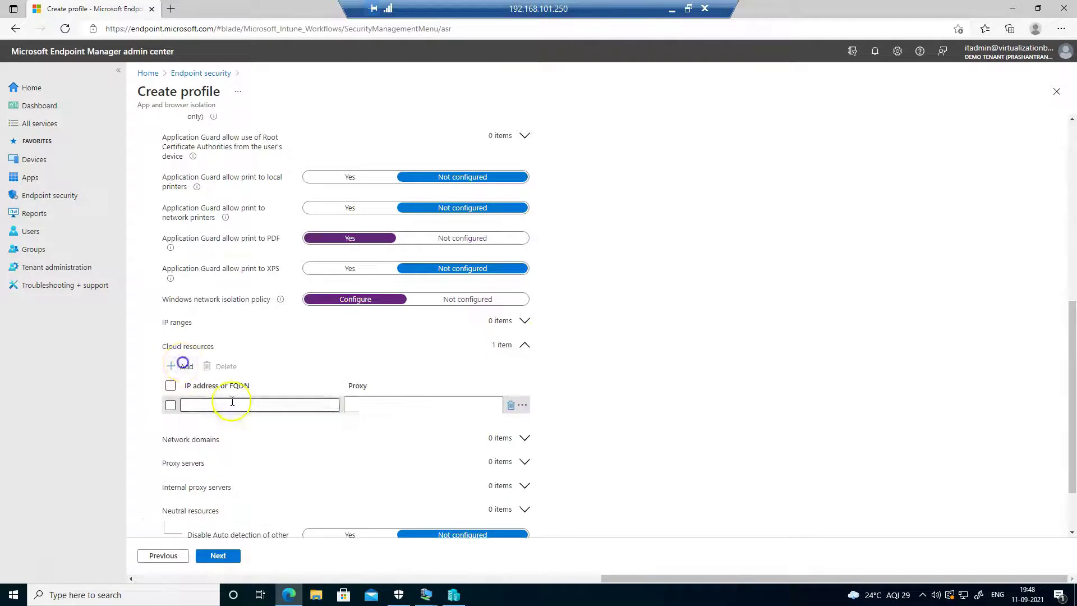
pyautogui.click(223, 405)
pyautogui.write('www.microsoft.com')
pyautogui.click(180, 365)
pyautogui.click(185, 422)
pyautogui.write('www.virtualizationblog.in')
pyautogui.click(286, 381)
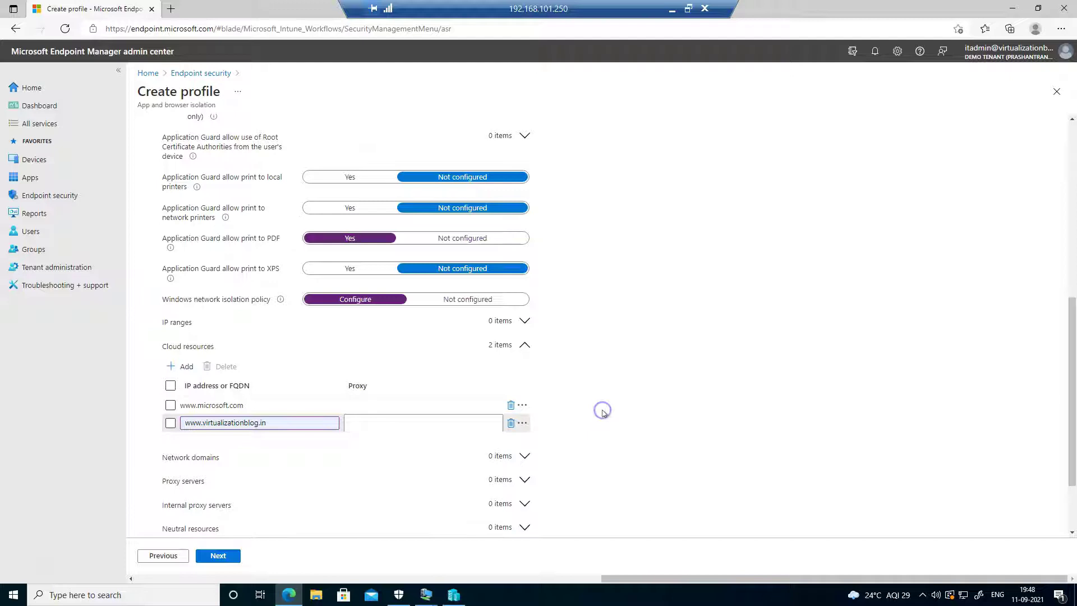
# Step: Keep the default scope tag, review the summary, and create MDAG - Profile
pyautogui.click(217, 556)
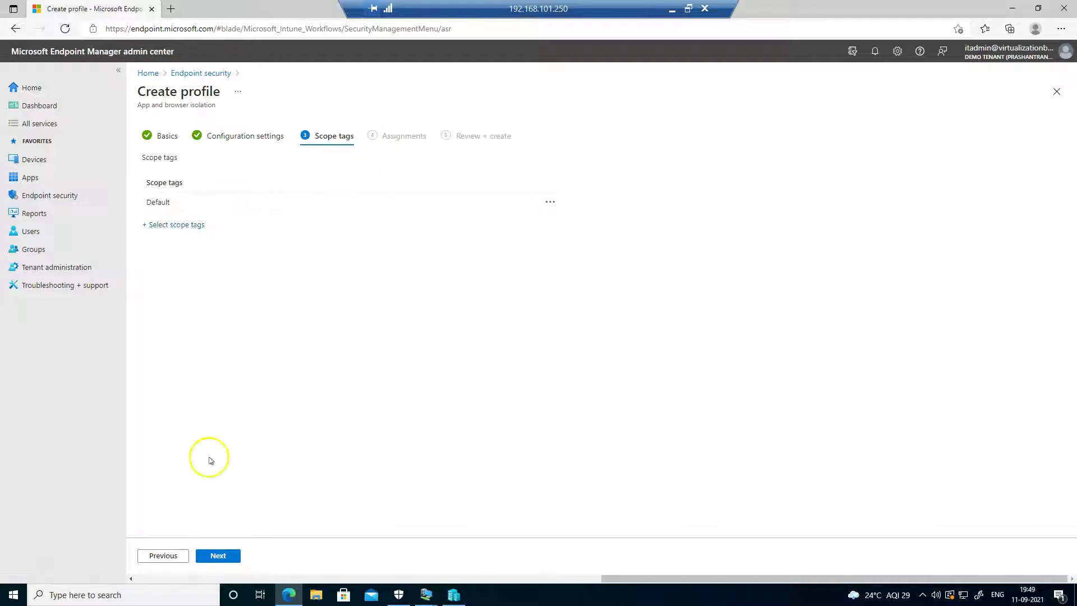
pyautogui.click(220, 554)
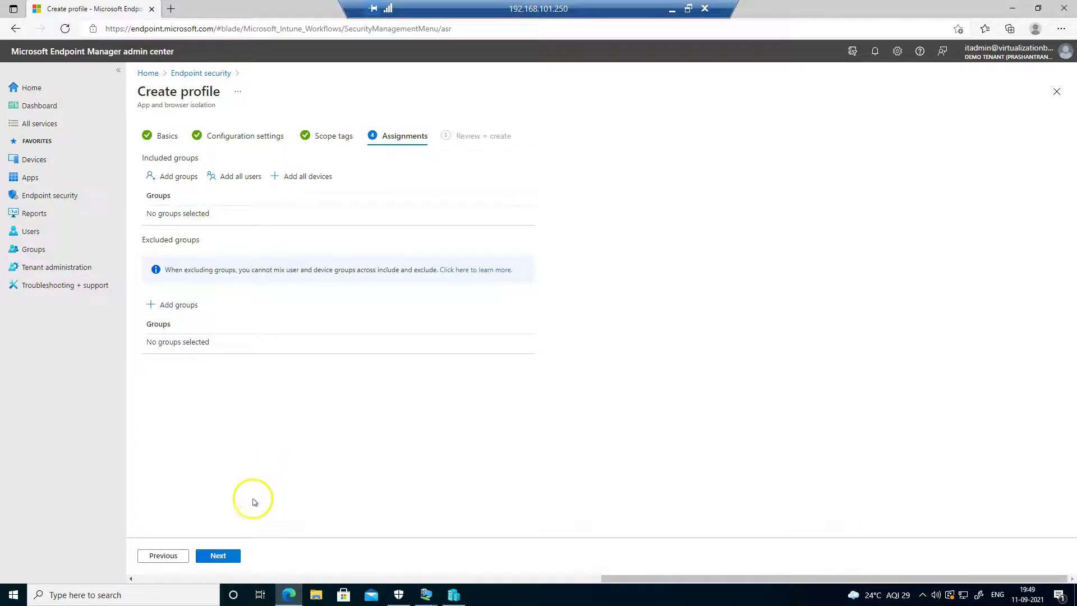
pyautogui.click(220, 555)
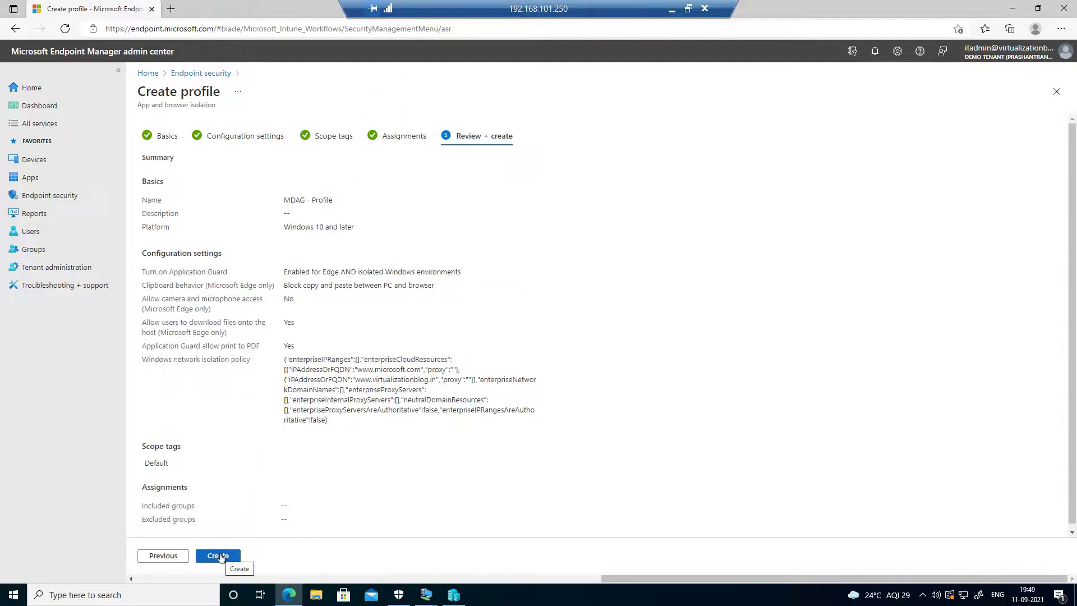
pyautogui.click(220, 555)
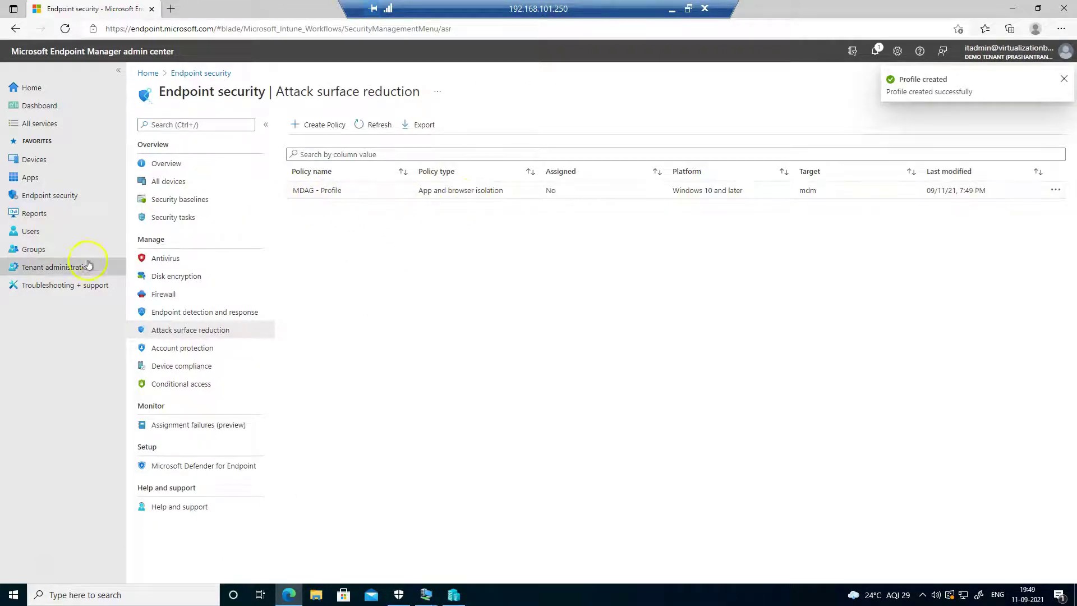
# Step: Create security group 'app-vms' with device app-vm-01 as its only member
pyautogui.click(46, 252)
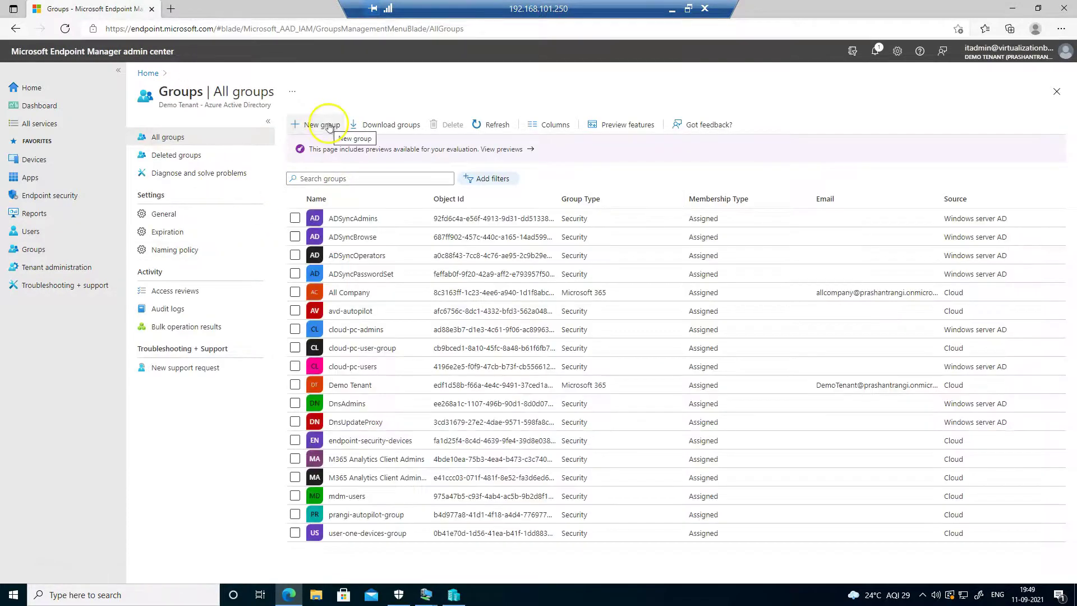
pyautogui.click(314, 125)
pyautogui.click(180, 178)
pyautogui.write('app-vms')
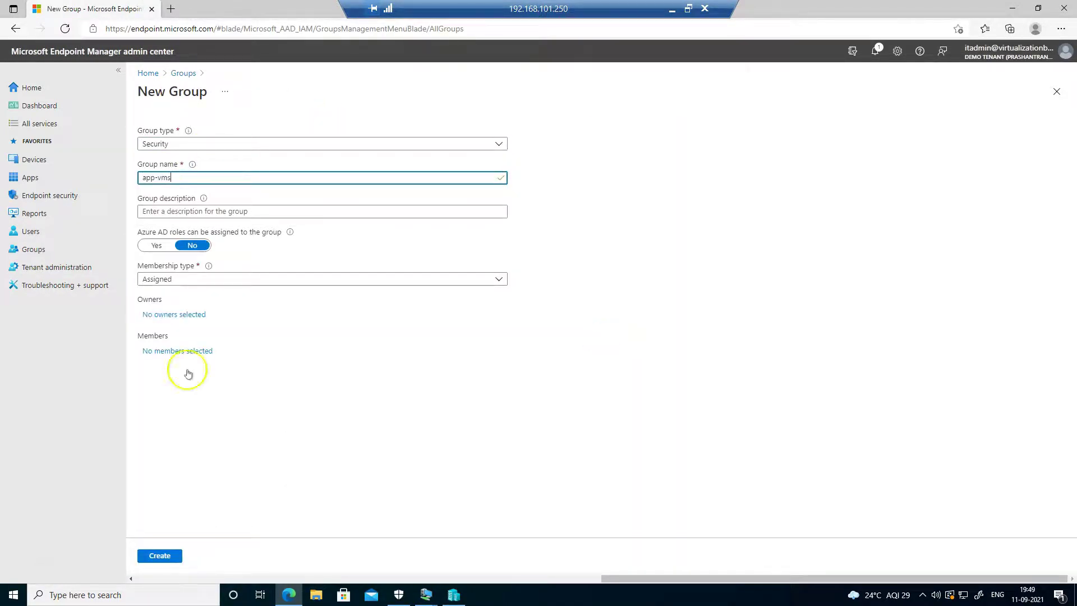
pyautogui.click(177, 351)
pyautogui.write('app')
pyautogui.click(838, 226)
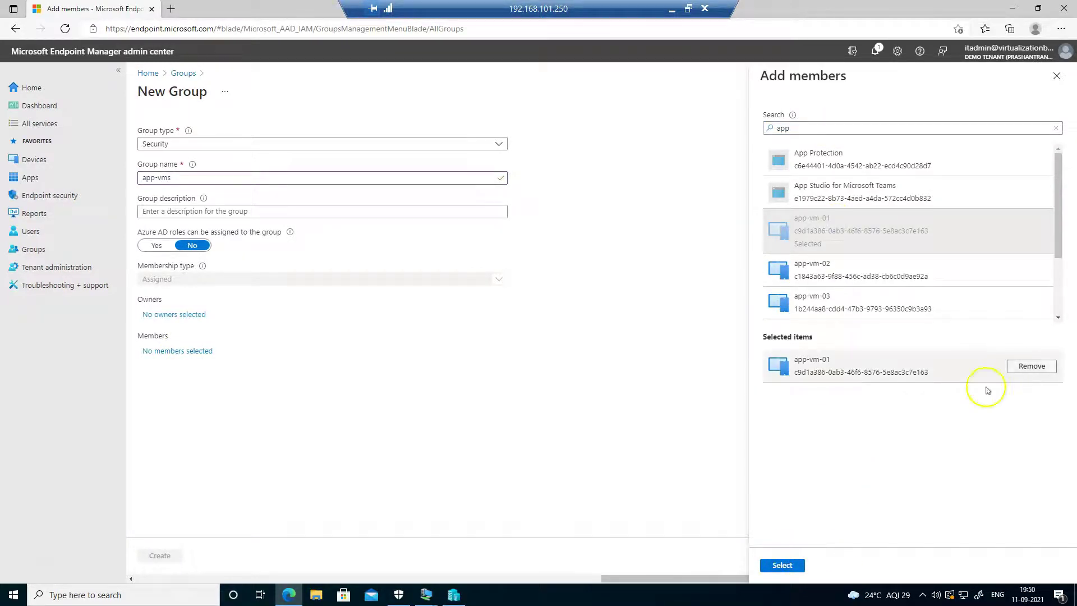
pyautogui.click(784, 564)
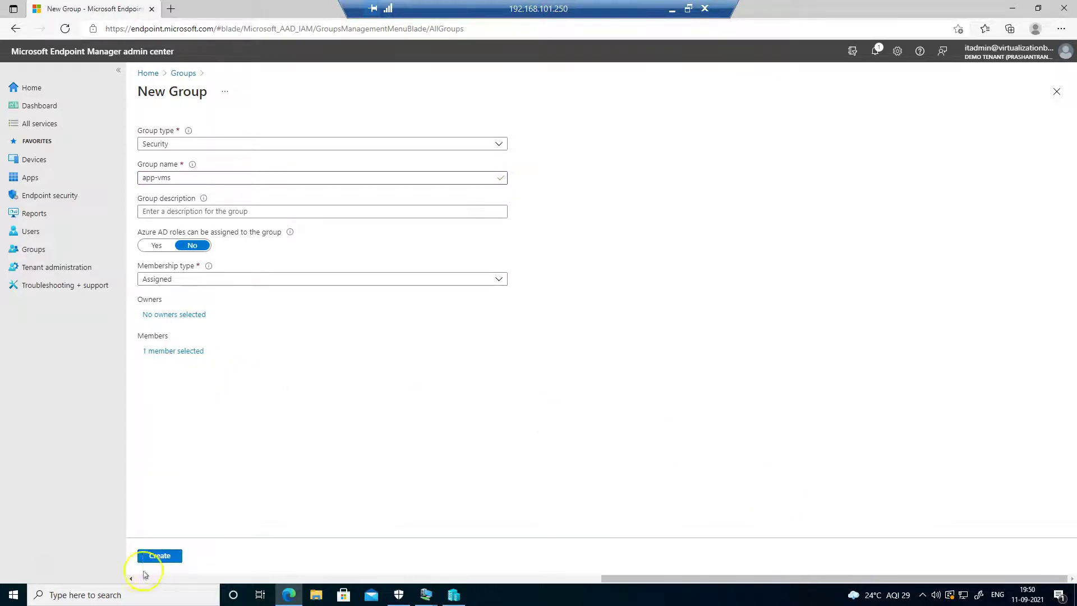
pyautogui.click(162, 555)
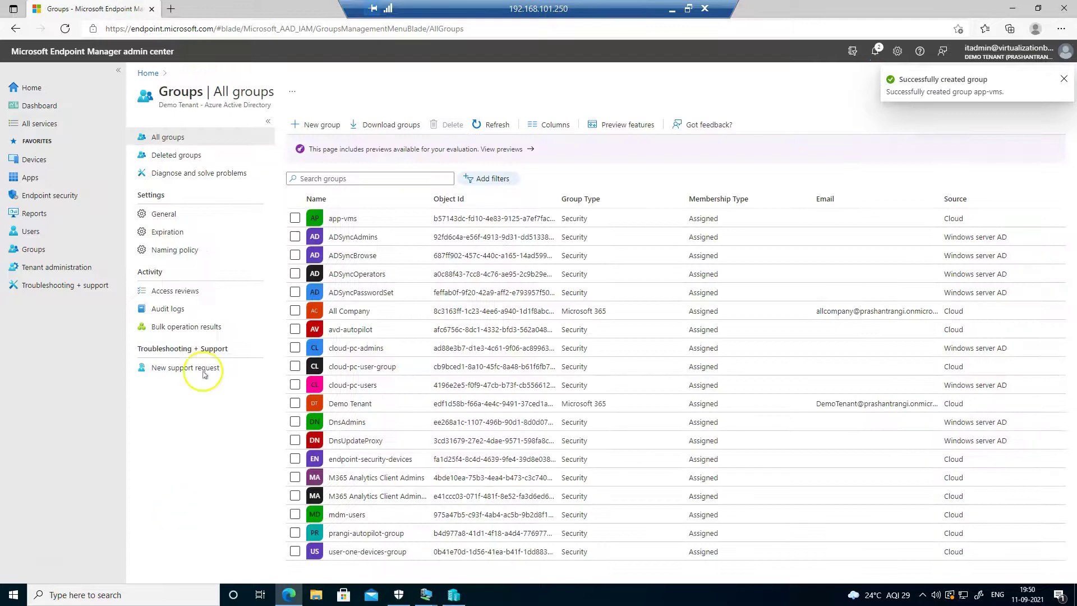
# Step: Open MDAG - Profile's properties under Endpoint security > Attack surface reduction
pyautogui.click(51, 195)
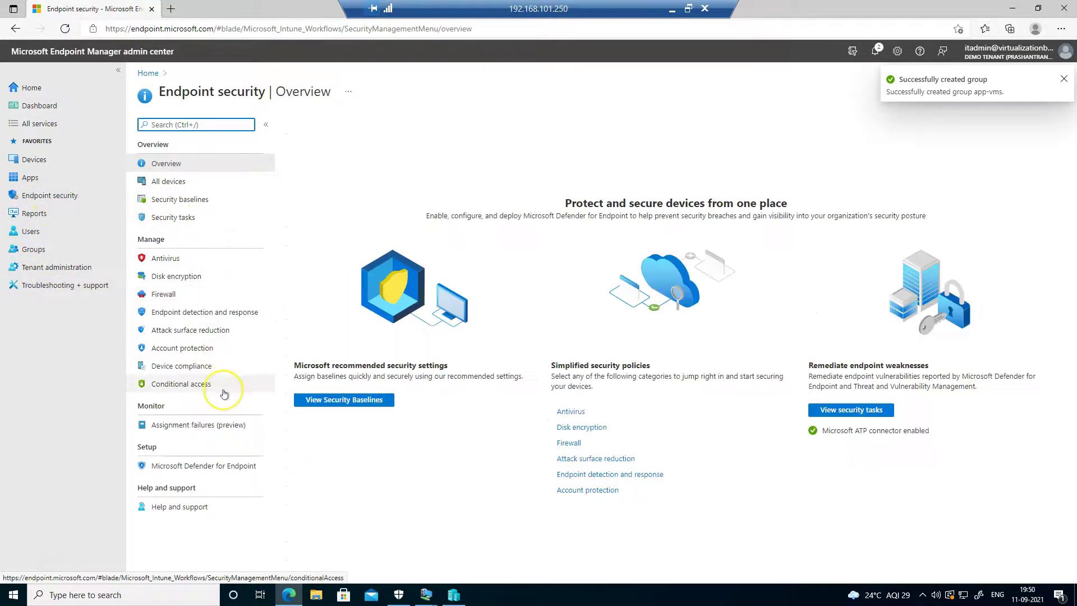
pyautogui.click(200, 336)
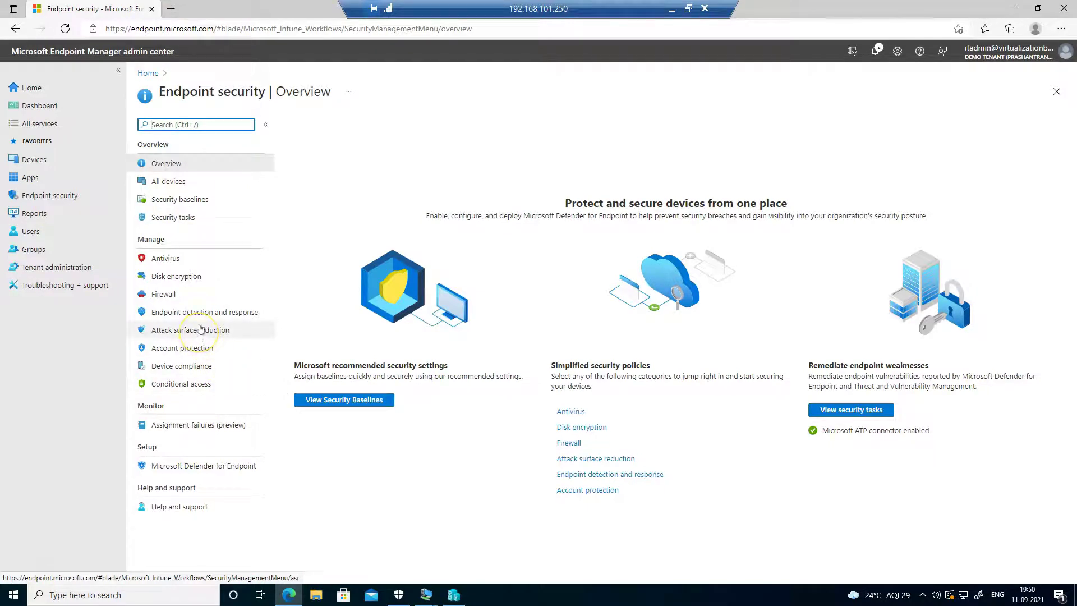
pyautogui.click(204, 311)
pyautogui.click(201, 332)
pyautogui.click(327, 192)
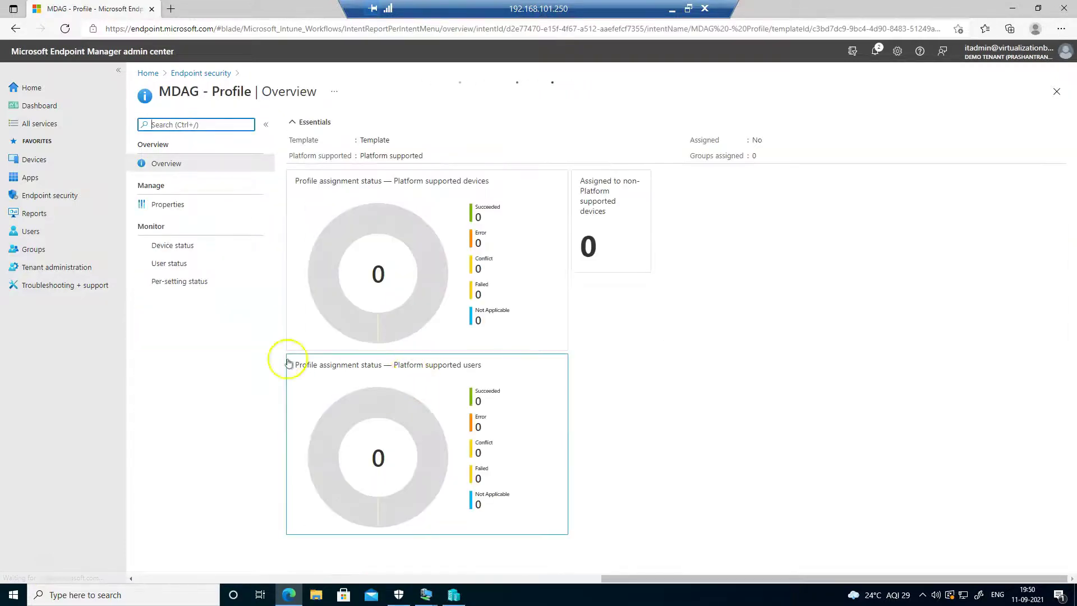
pyautogui.click(172, 209)
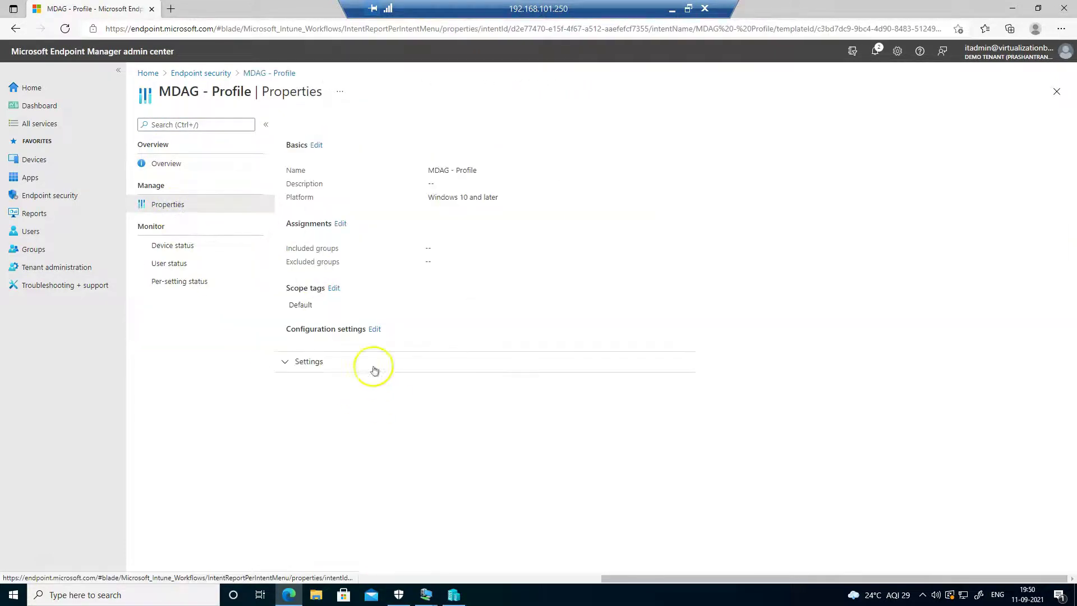
# Step: Include the app-vms group in the profile's assignments, save, and check its device status
pyautogui.click(340, 223)
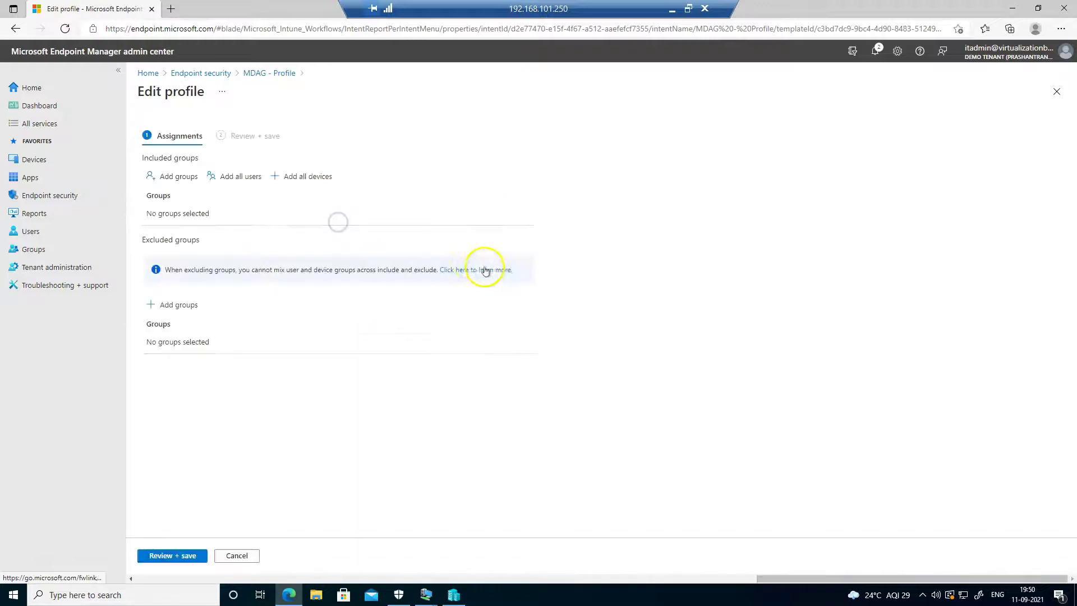
pyautogui.click(174, 176)
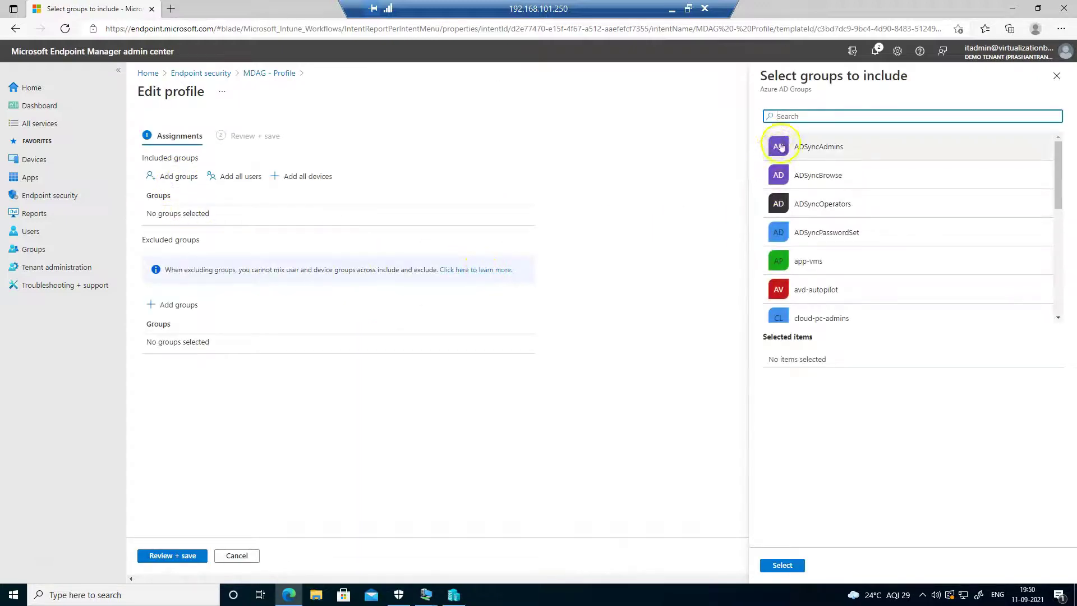
pyautogui.click(794, 119)
pyautogui.write('app-')
pyautogui.click(808, 147)
pyautogui.click(797, 565)
pyautogui.click(173, 555)
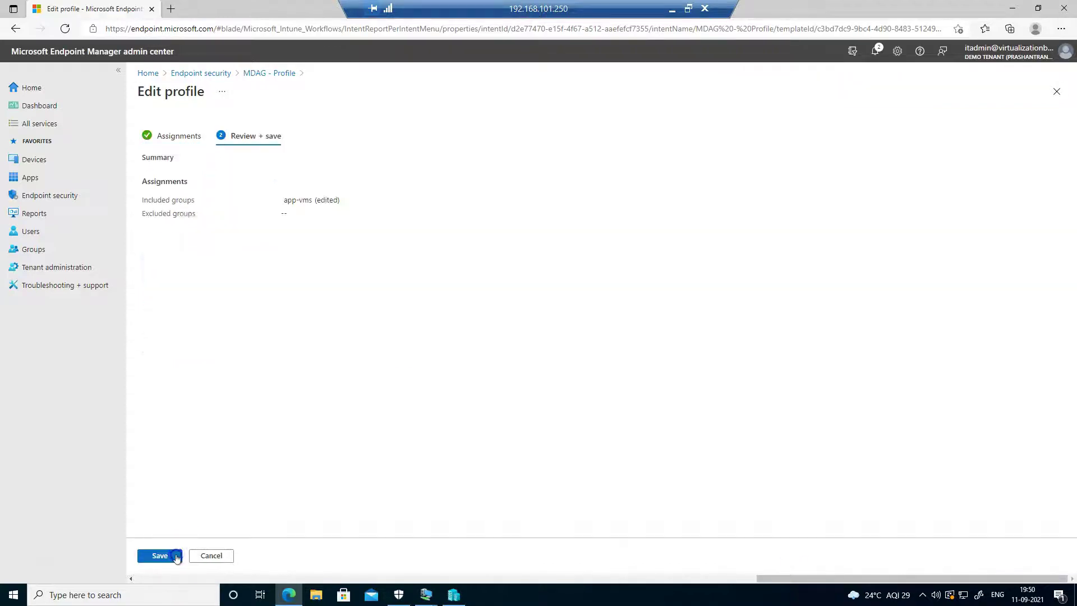
pyautogui.click(160, 556)
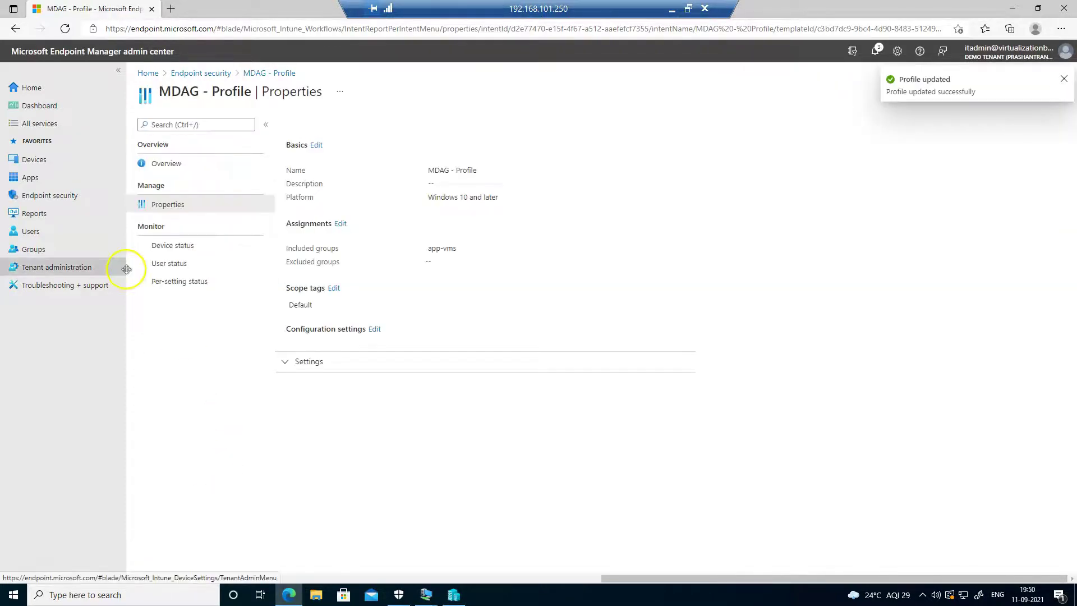
pyautogui.click(180, 249)
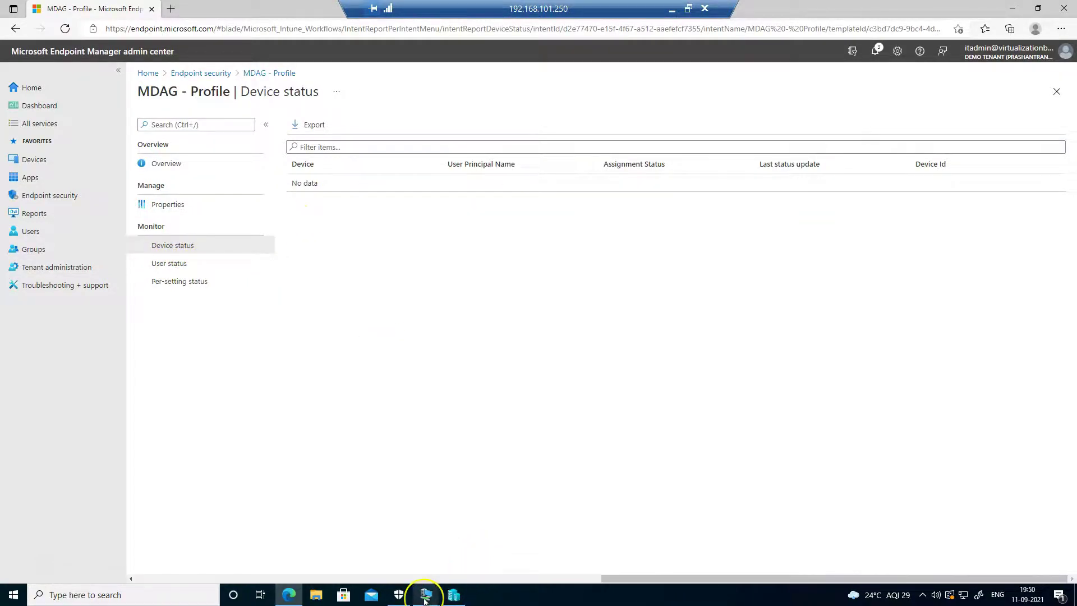
pyautogui.moveTo(425, 599)
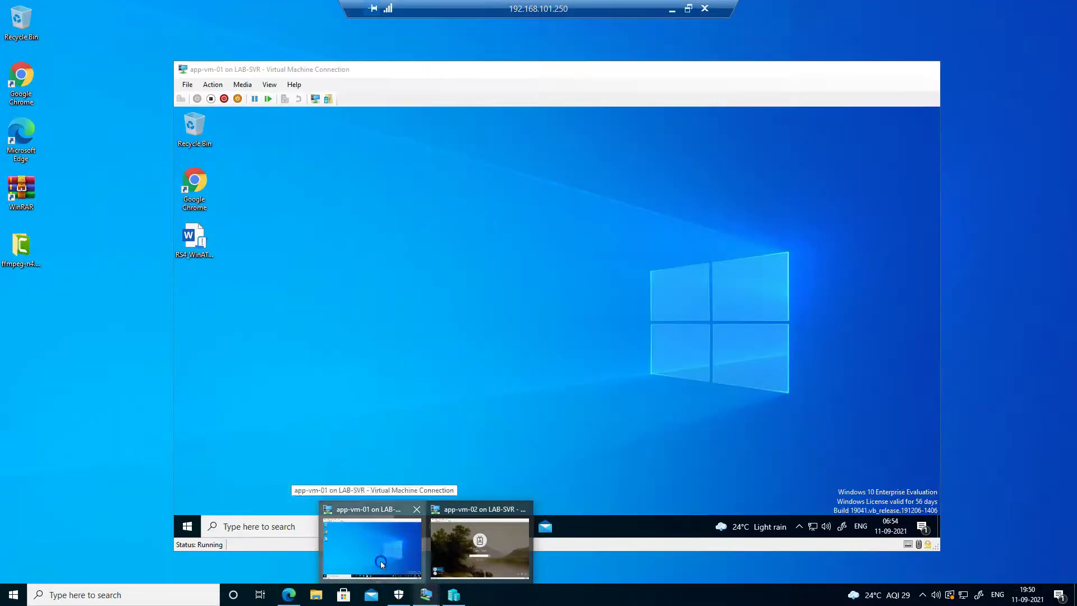
# Step: On app-vm-01, check Windows features for Microsoft Defender Application Guard, then close the window with OK
pyautogui.click(350, 535)
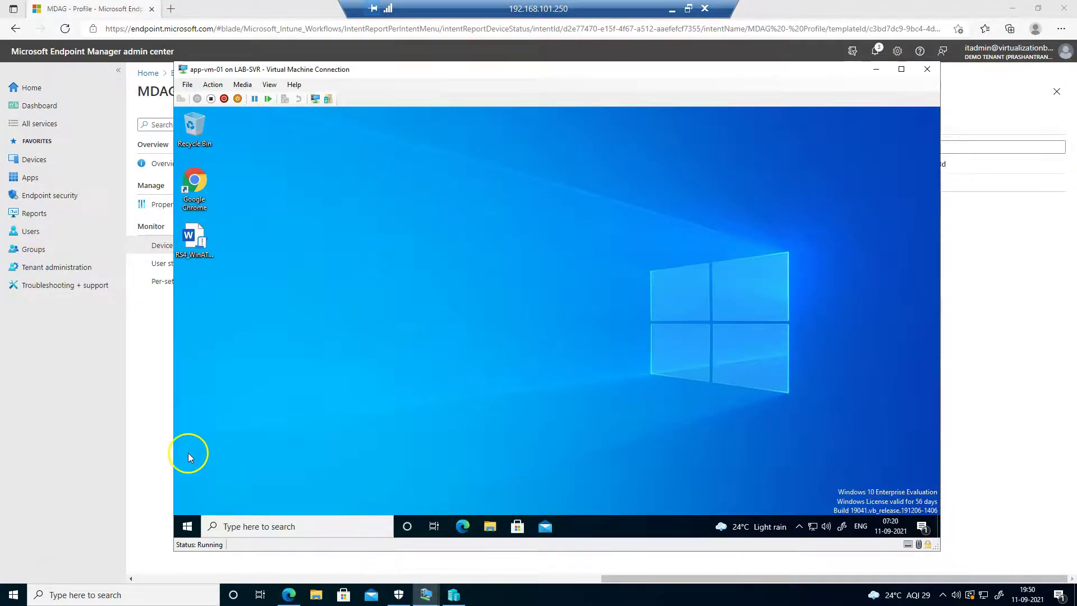
pyautogui.click(188, 526)
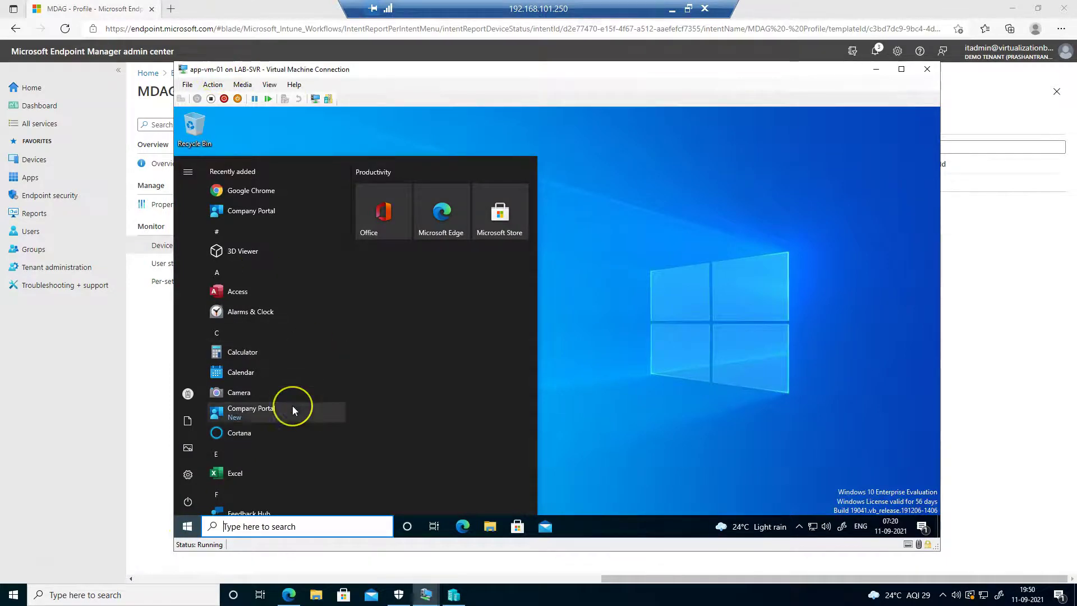
pyautogui.write('fea')
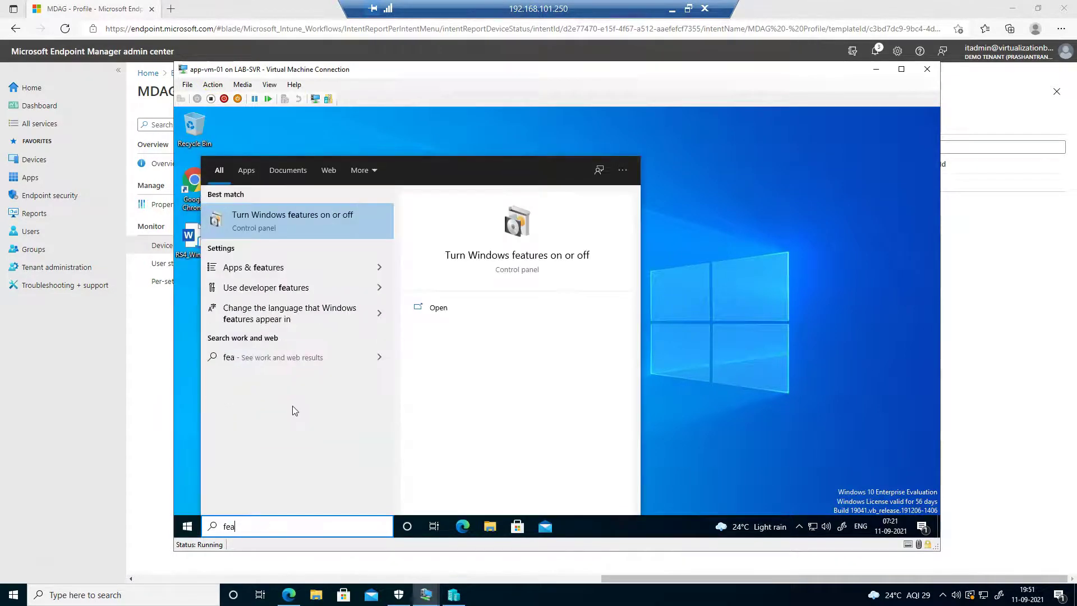
pyautogui.click(288, 216)
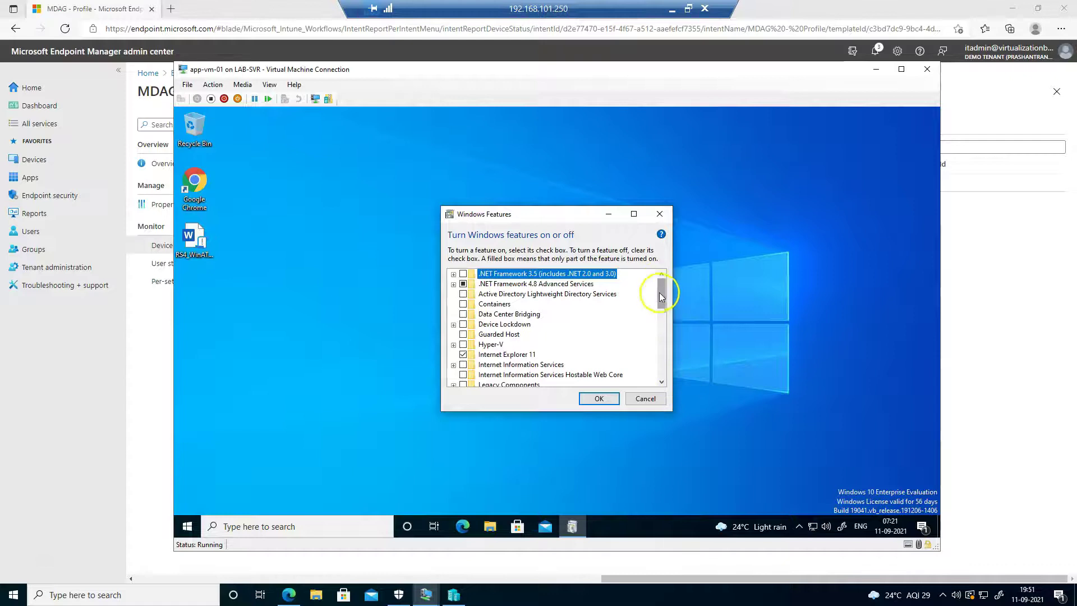
pyautogui.moveTo(661, 289); pyautogui.dragTo(660, 312)
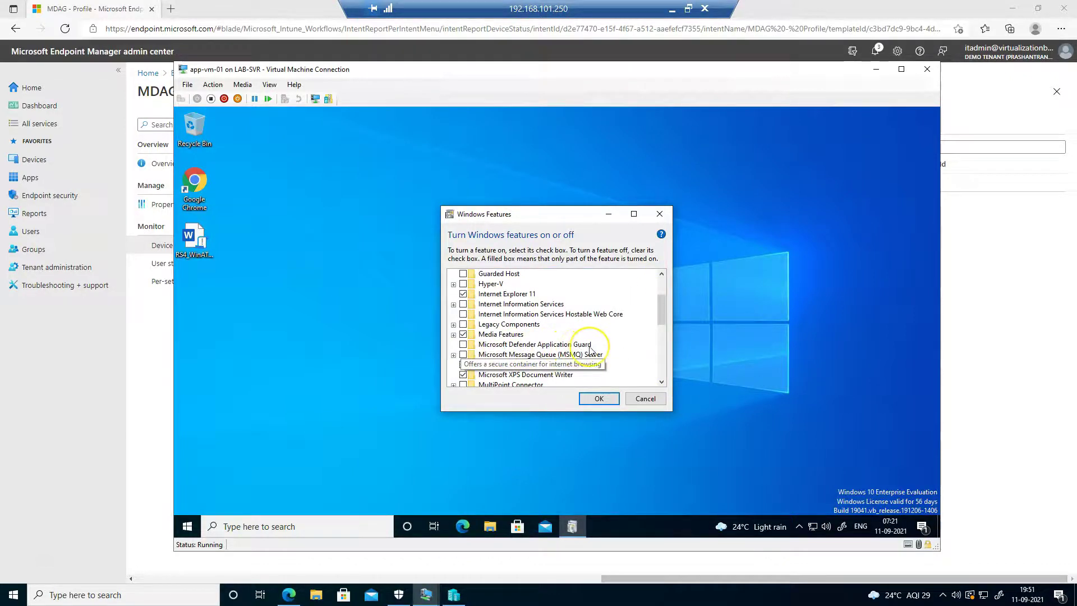
pyautogui.click(598, 399)
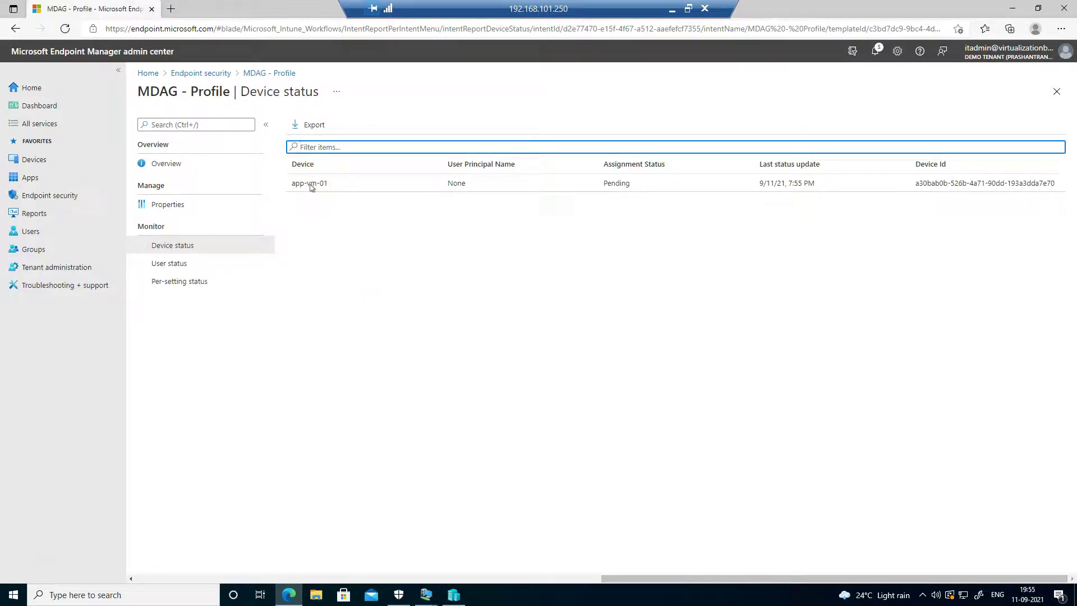
# Step: View app-vm-01's endpoint security configuration, then restart the app-vm-01 virtual machine
pyautogui.click(311, 184)
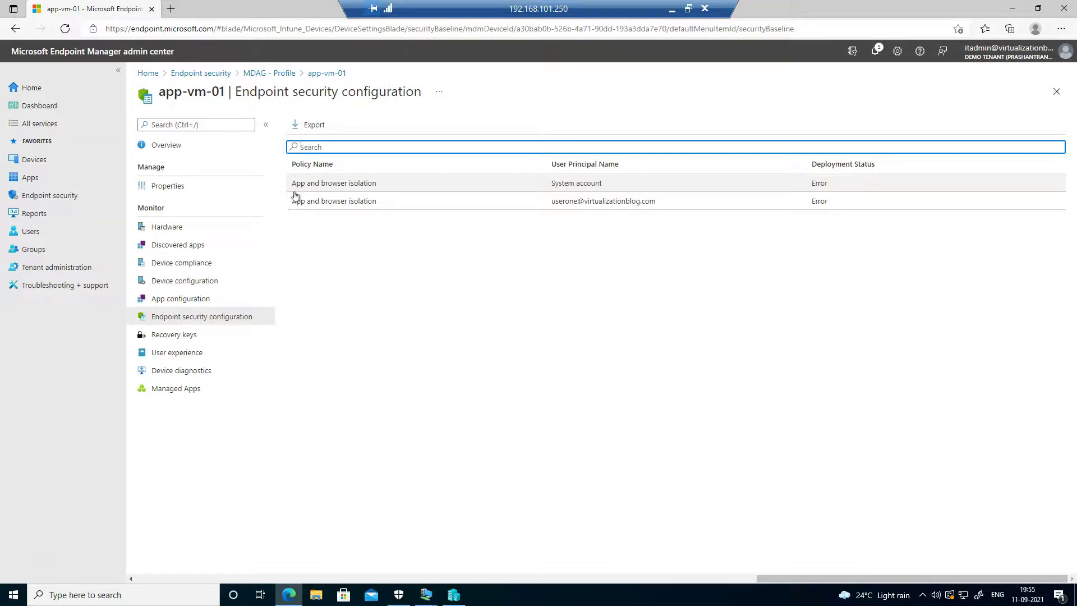
pyautogui.click(454, 594)
pyautogui.moveTo(426, 591)
pyautogui.click(374, 543)
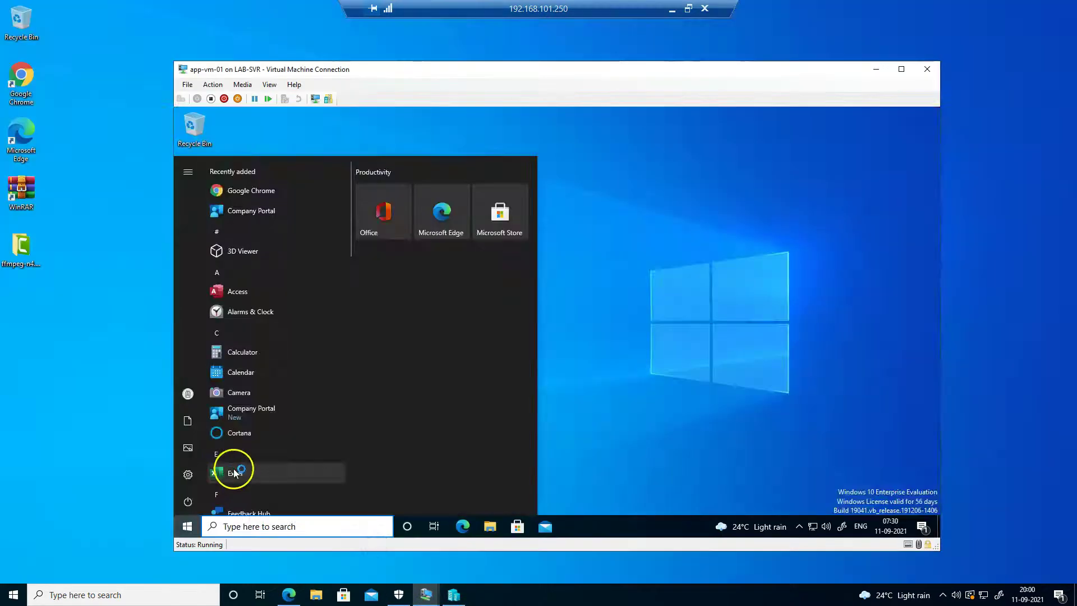
pyautogui.click(233, 465)
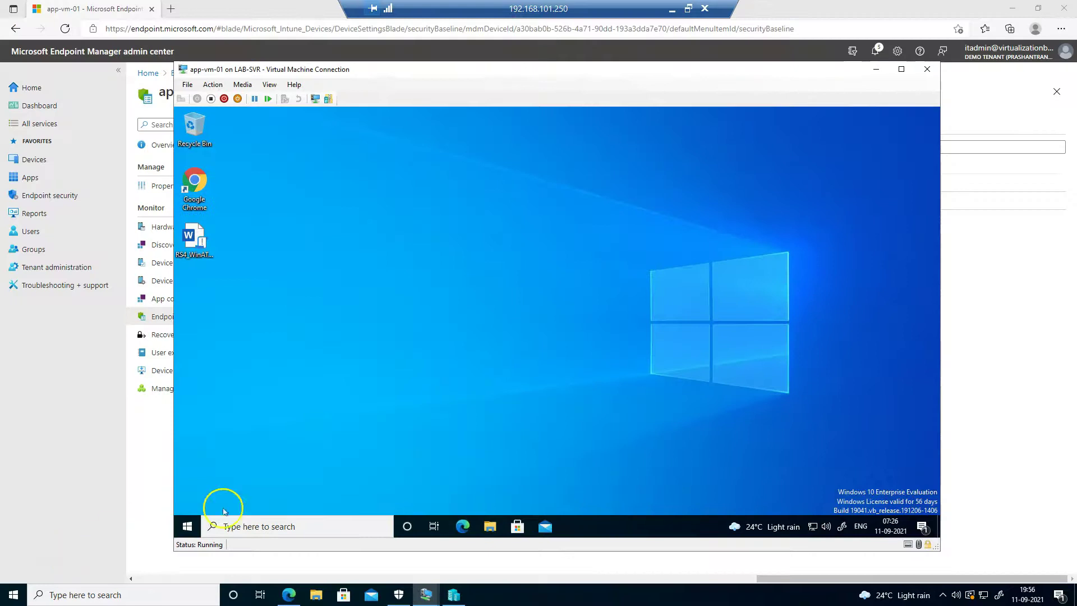
# Step: Search 'fea' for Windows Features, confirm Microsoft Defender Application Guard is checked, and cancel
pyautogui.click(187, 526)
pyautogui.write('fea')
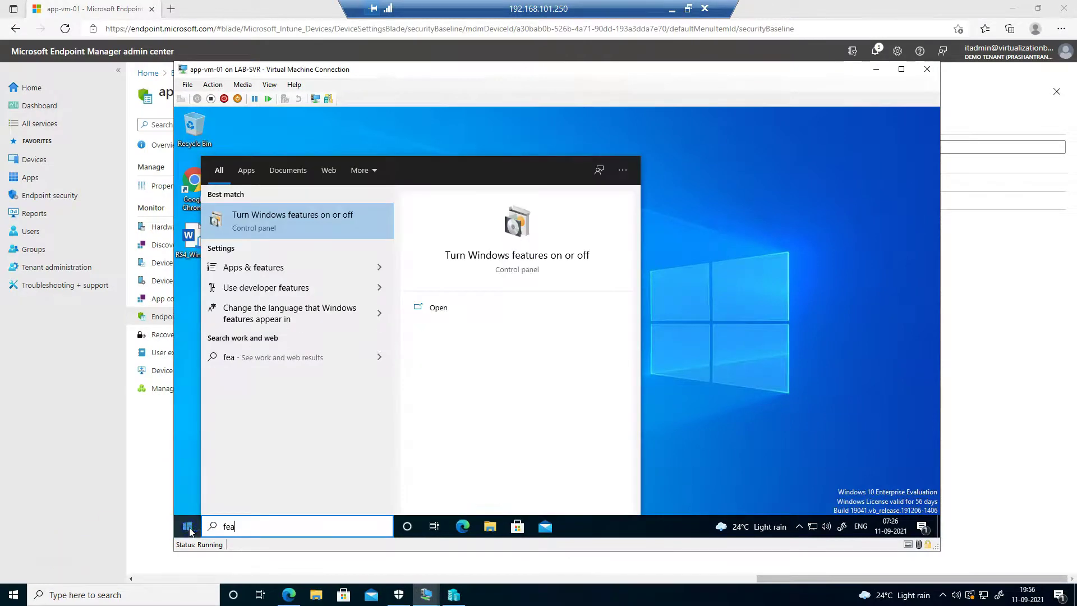
pyautogui.click(306, 231)
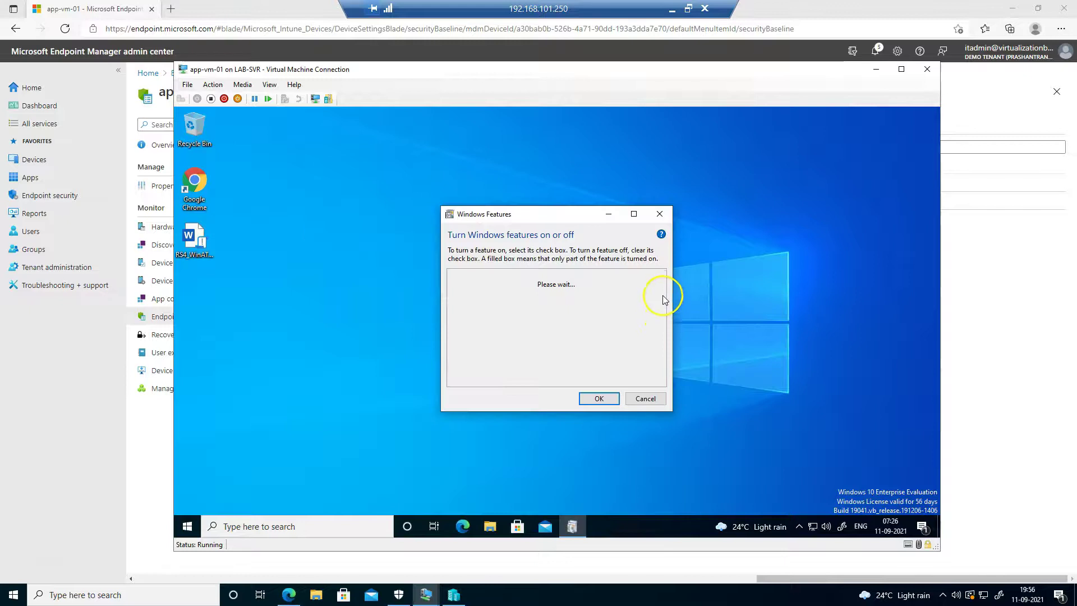
pyautogui.moveTo(661, 290); pyautogui.dragTo(659, 304)
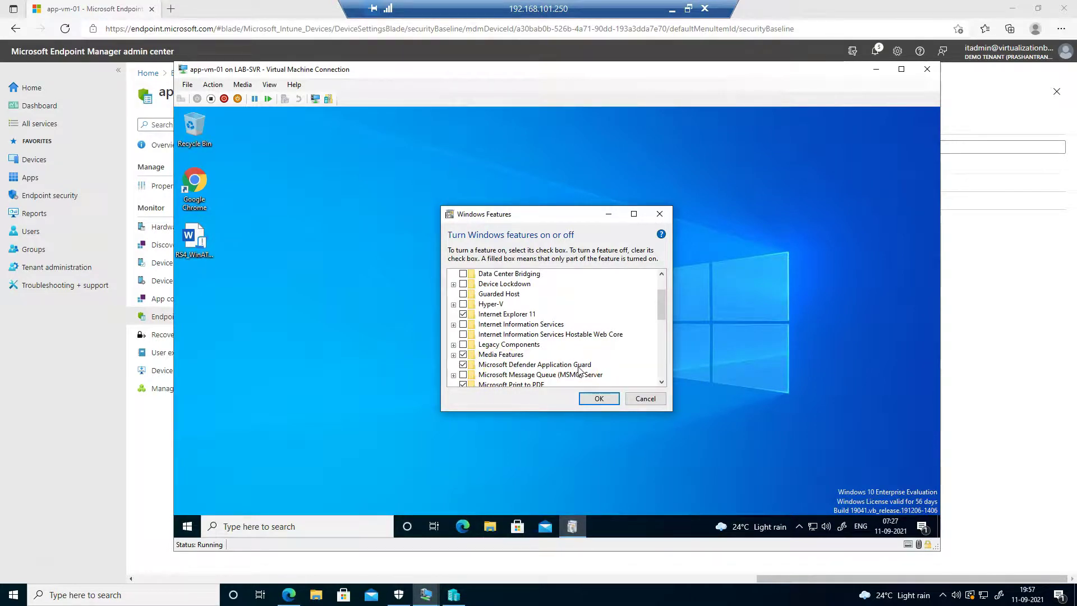
pyautogui.click(639, 400)
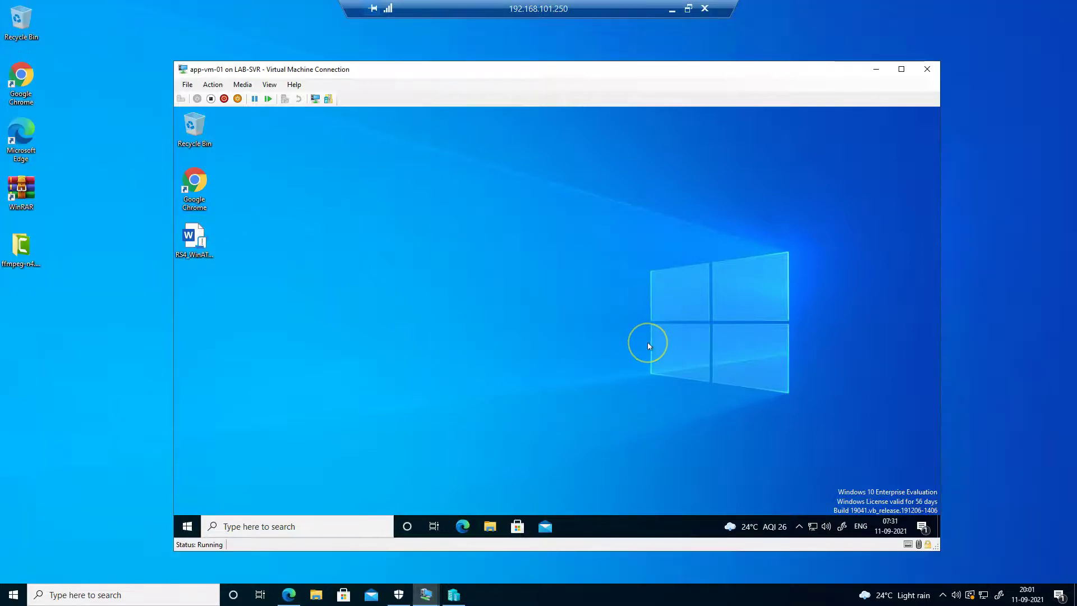
# Step: Launch Edge in the VM and browse to microsoft.com
pyautogui.click(463, 528)
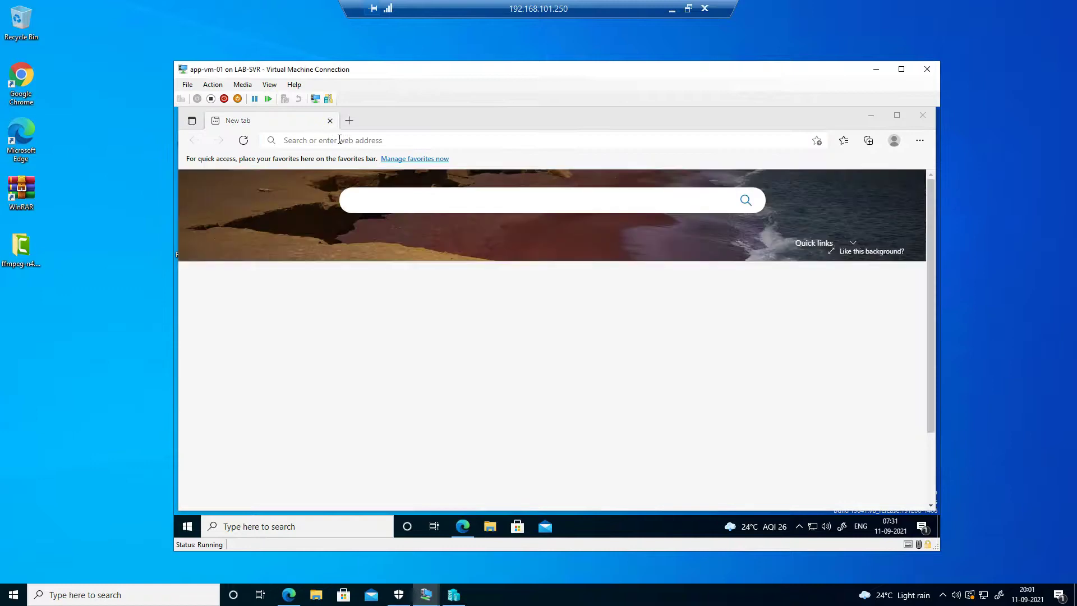
pyautogui.click(340, 139)
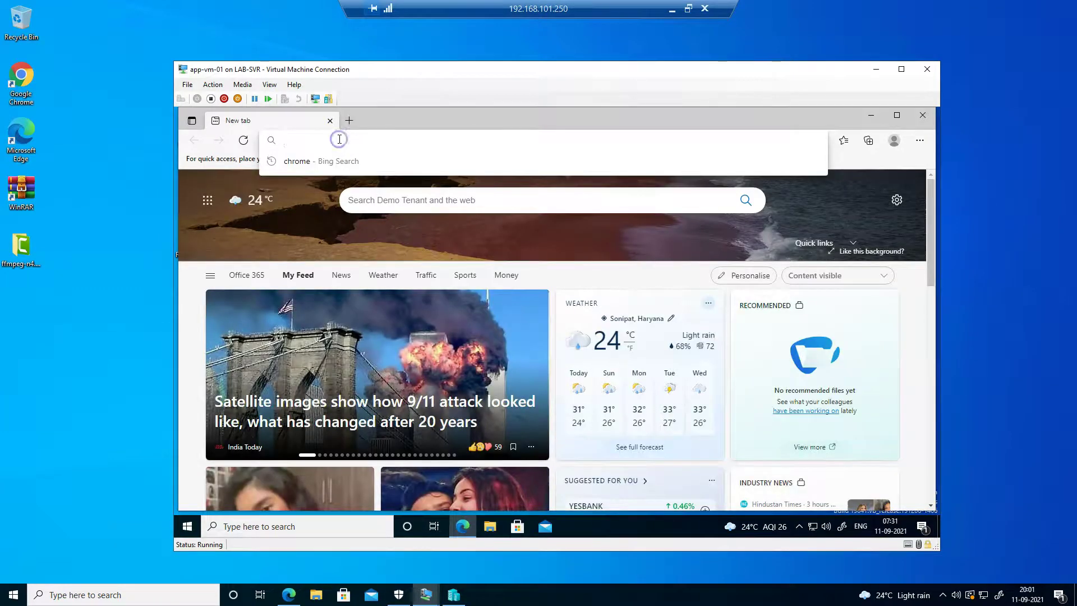
pyautogui.write('microsoft.com')
pyautogui.press('Return')
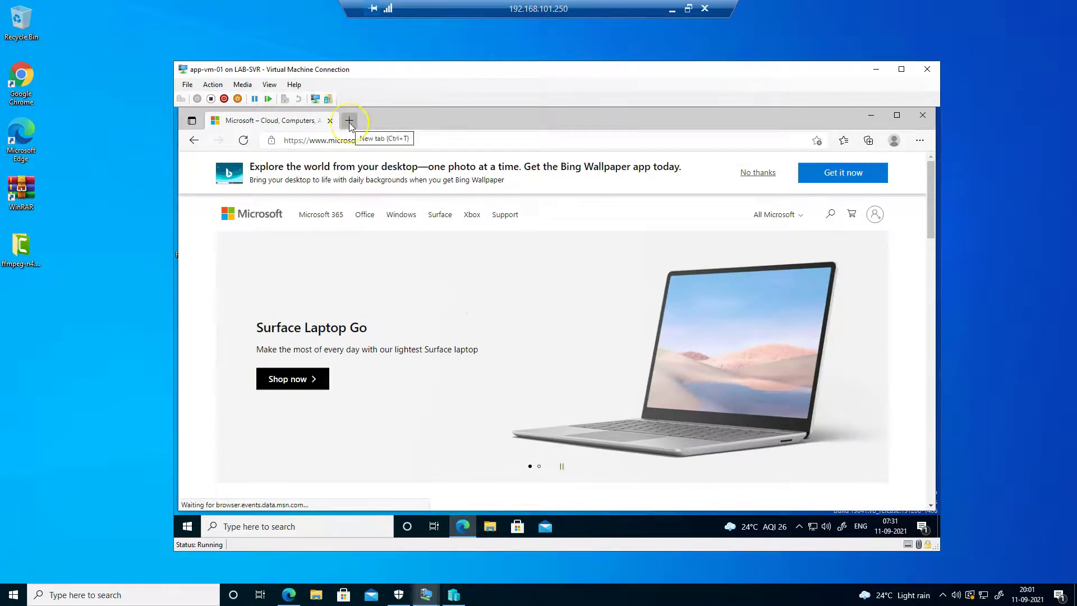
# Step: Request msn.com in a new tab so it opens in an isolated Application Guard window
pyautogui.click(393, 140)
pyautogui.moveTo(417, 140); pyautogui.dragTo(282, 142)
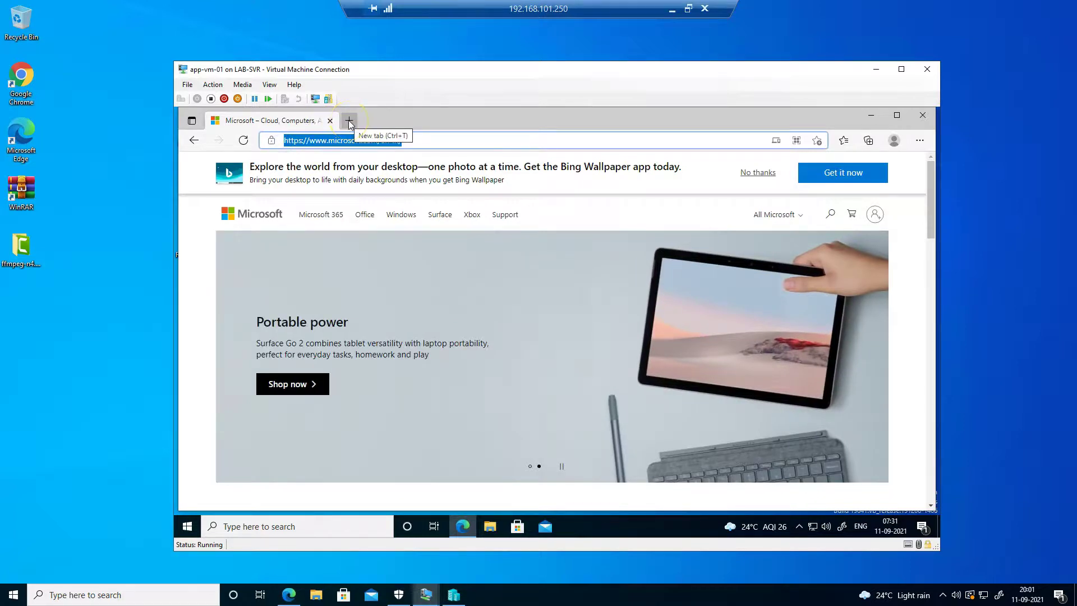
pyautogui.click(348, 120)
pyautogui.click(347, 142)
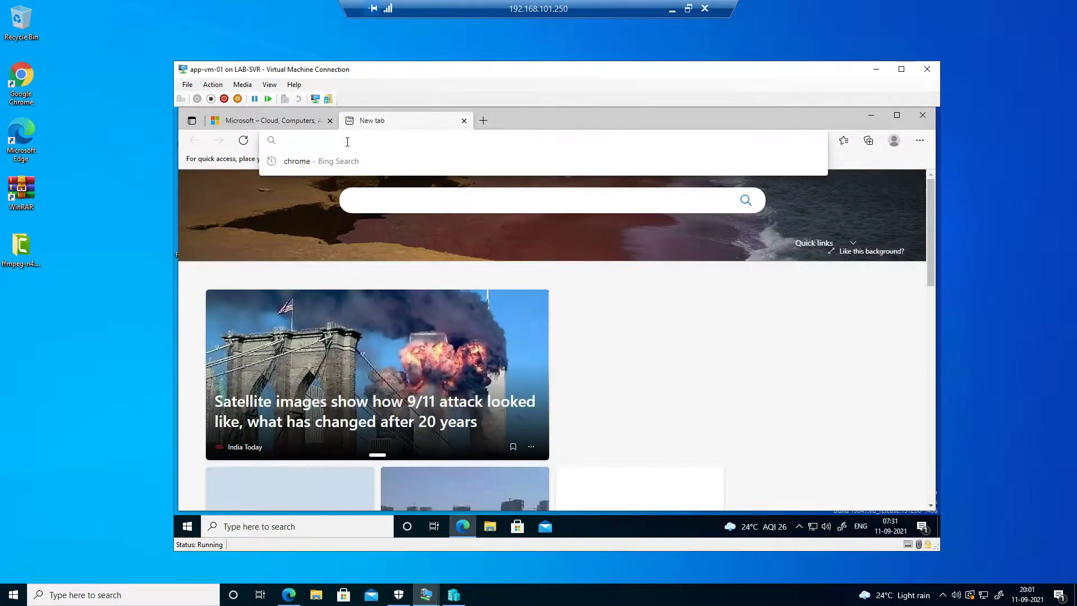
pyautogui.write('ms')
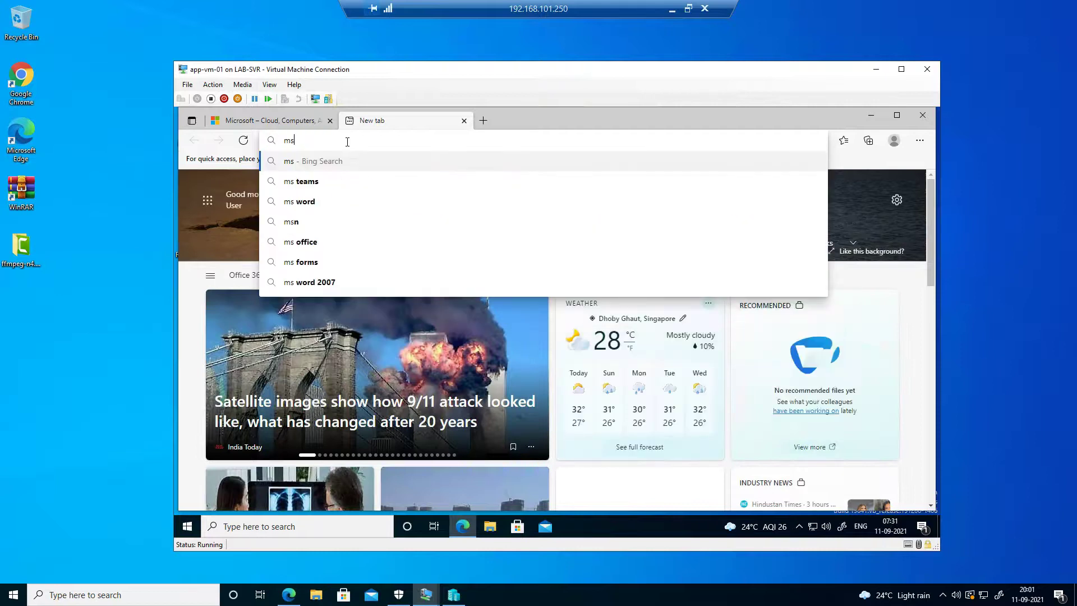
pyautogui.write('n.c')
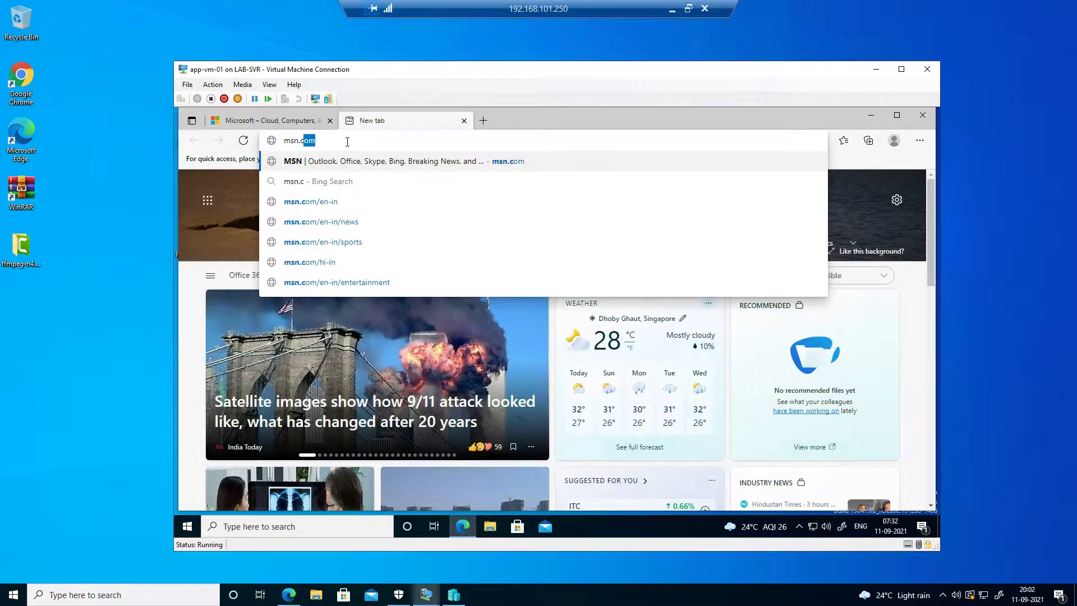
pyautogui.write('om')
pyautogui.press('Escape')
pyautogui.press('Escape')
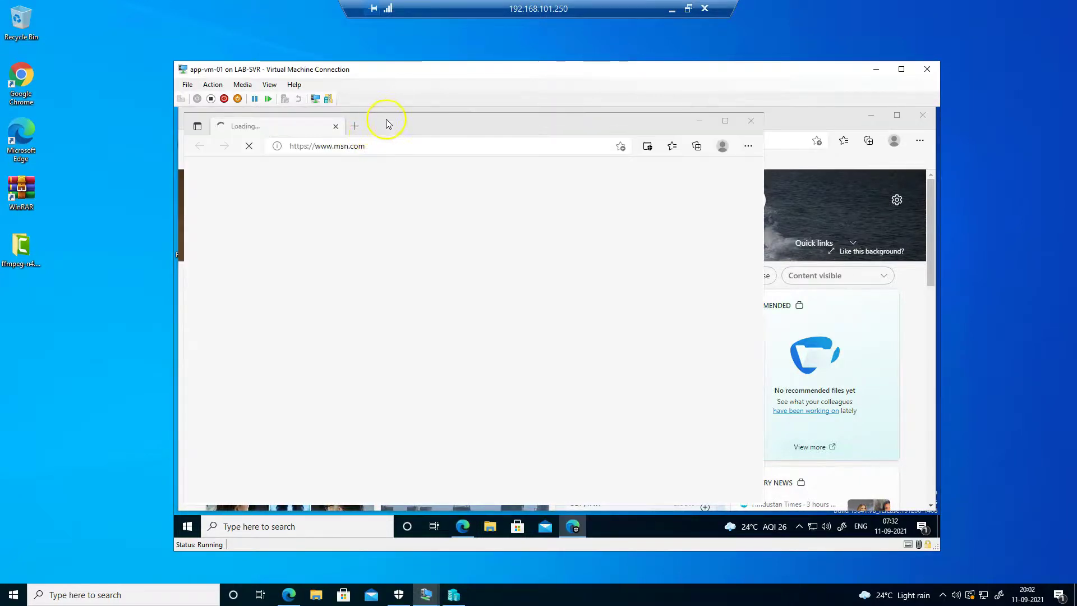
# Step: Check the Application Guard information, then open the T20 World Cup article on MSN
pyautogui.moveTo(404, 123); pyautogui.dragTo(480, 126)
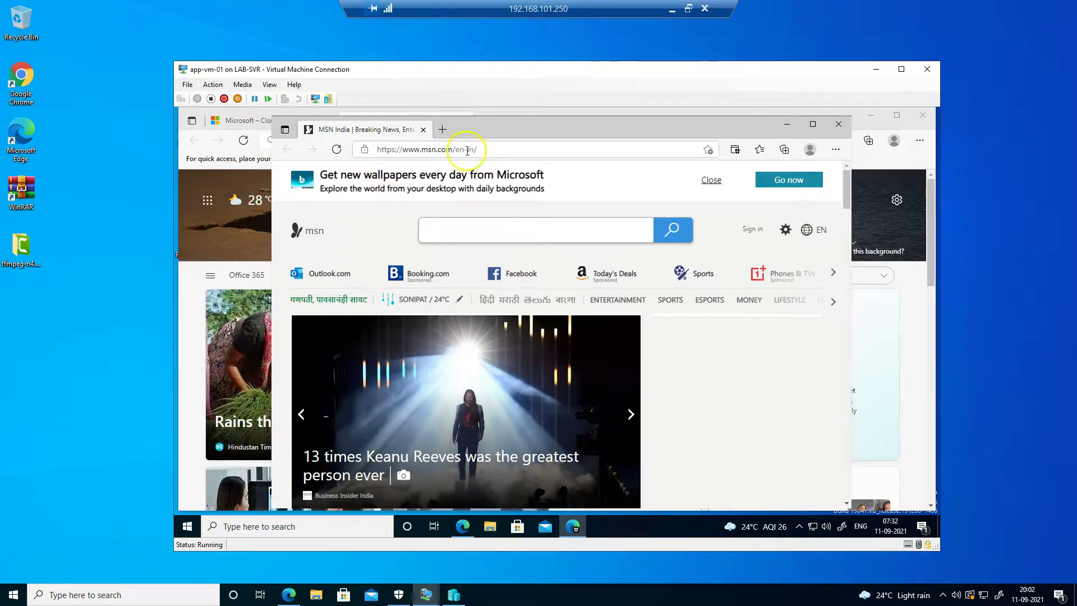
pyautogui.click(735, 150)
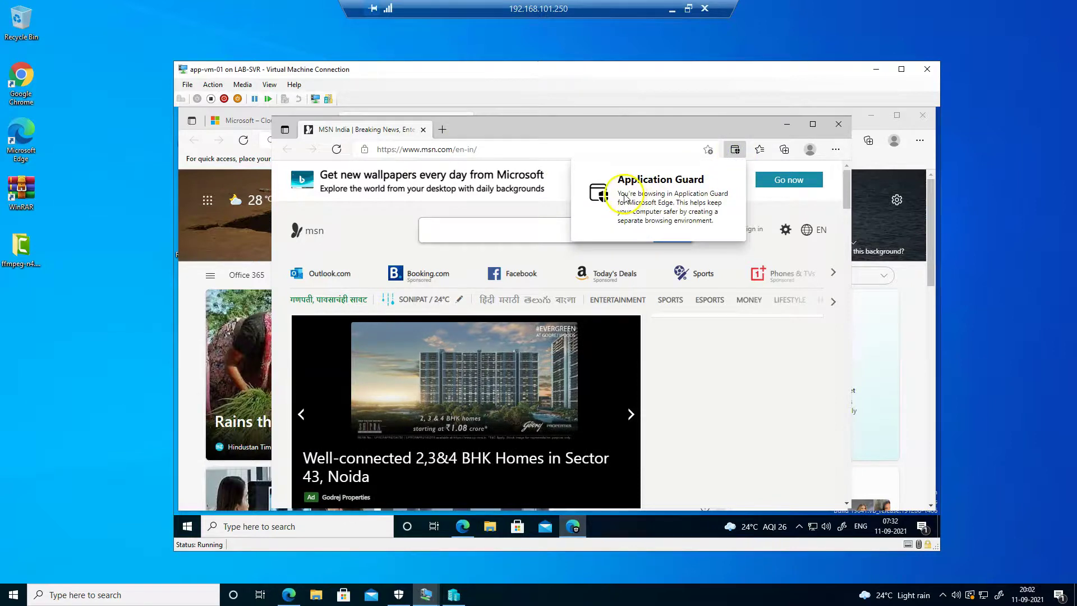
pyautogui.moveTo(846, 194)
pyautogui.mouseDown()
pyautogui.moveTo(844, 241)
pyautogui.moveTo(842, 211)
pyautogui.mouseUp()
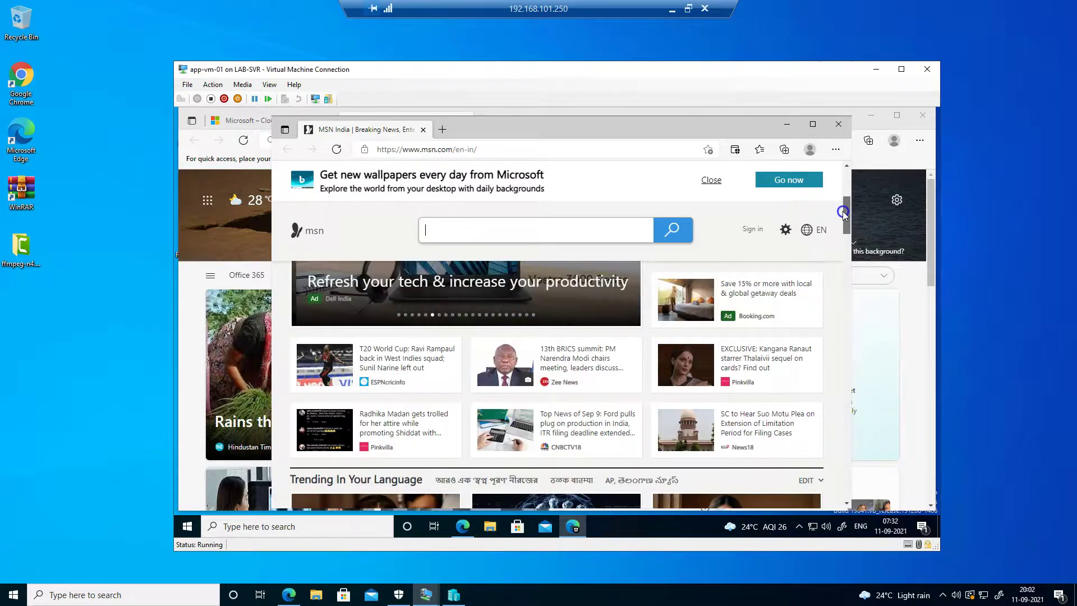
pyautogui.click(438, 357)
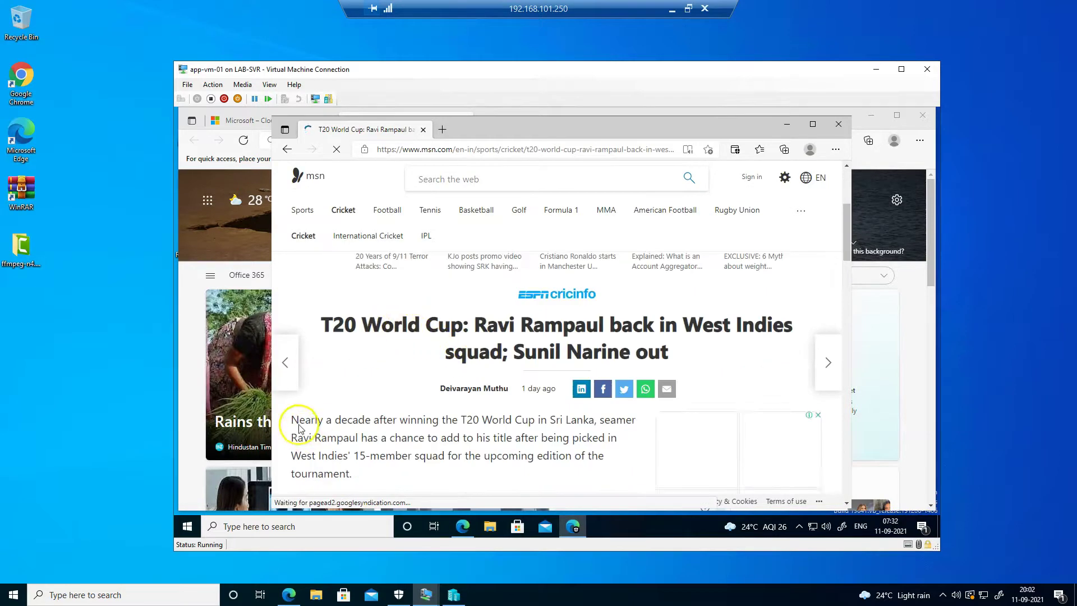
# Step: Copy the article's first paragraph and start a Start-menu search in the VM
pyautogui.moveTo(297, 419); pyautogui.dragTo(352, 474)
pyautogui.rightClick(335, 430)
pyautogui.click(362, 221)
pyautogui.click(188, 526)
# Step: Launch Notepad and attempt Edit > Paste of the copied article paragraph
pyautogui.write('no')
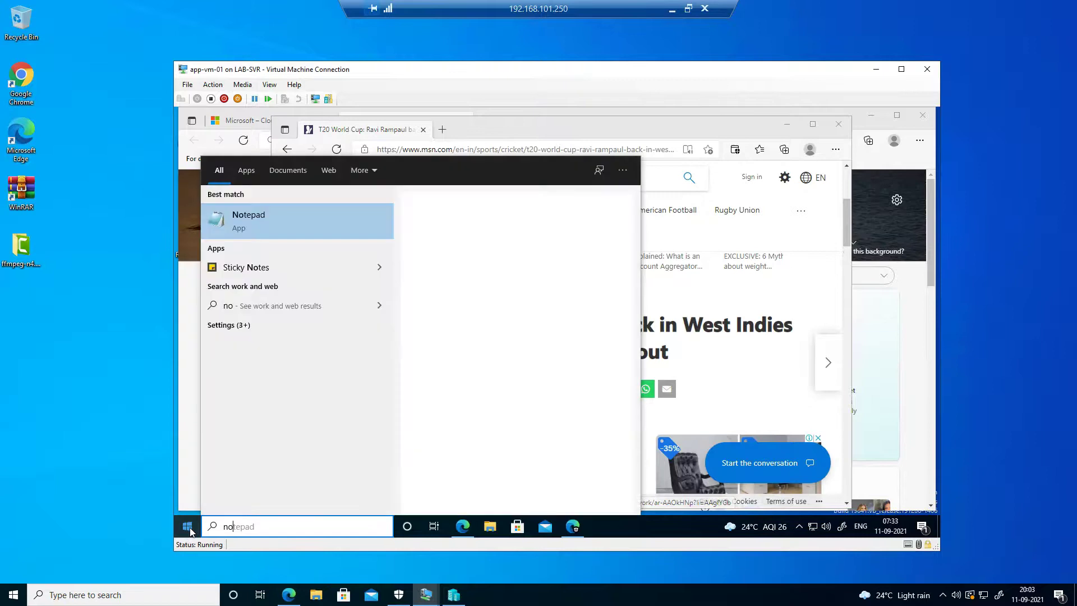
pyautogui.press('Return')
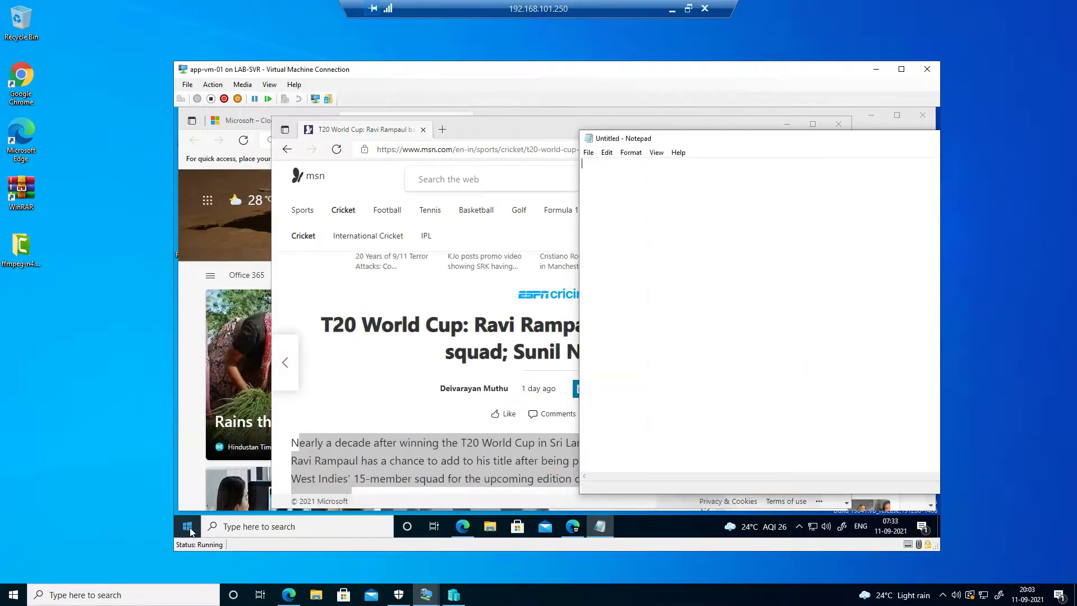
pyautogui.click(606, 153)
pyautogui.click(624, 206)
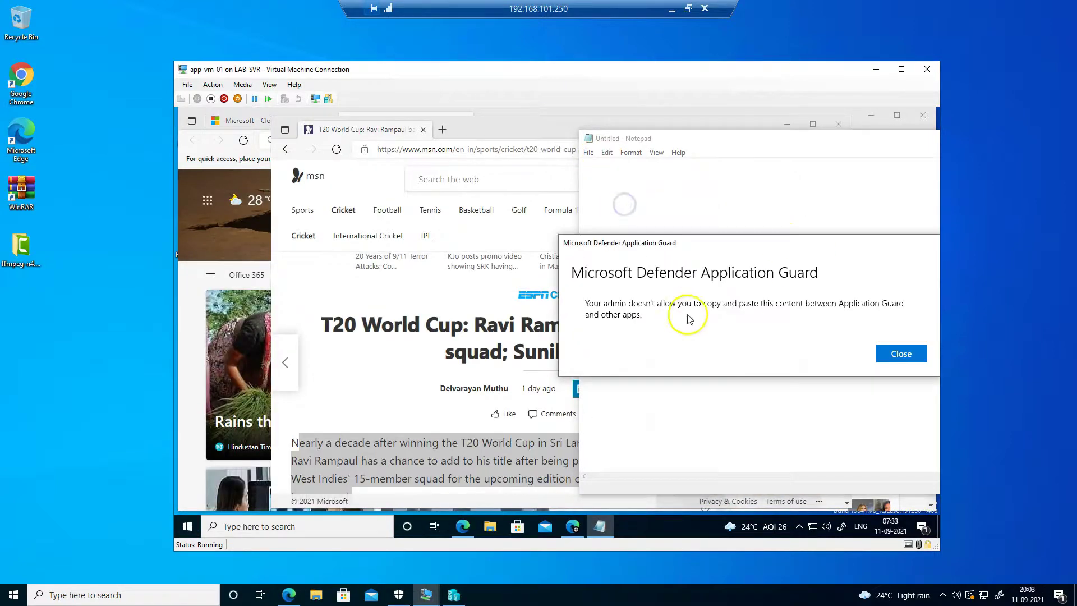
# Step: Dismiss the Application Guard copy-paste block warning and bring the MSN article back to front
pyautogui.moveTo(732, 247); pyautogui.dragTo(505, 257)
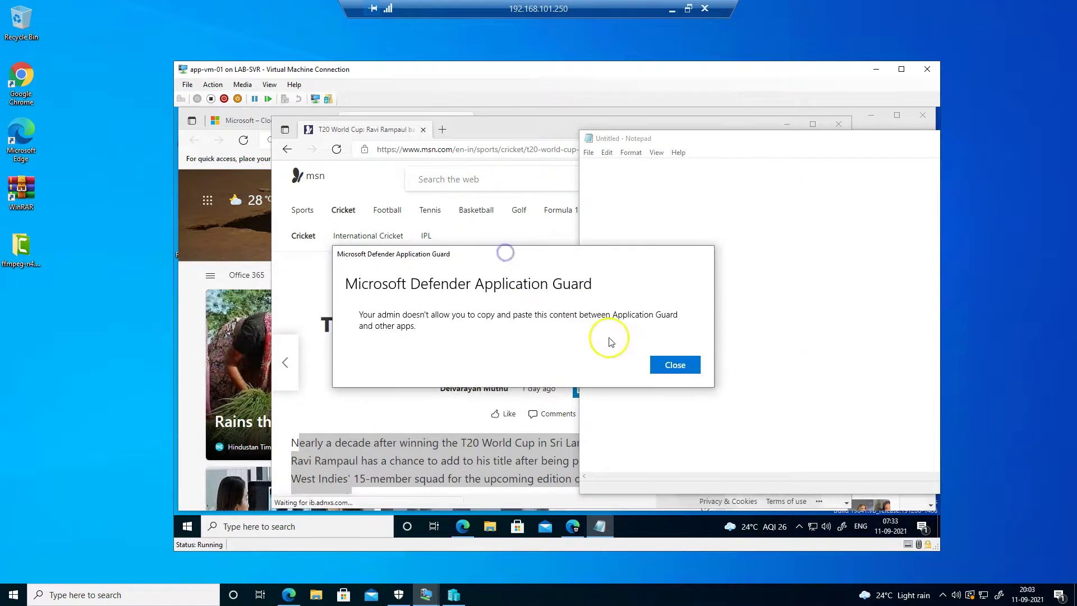
pyautogui.click(680, 368)
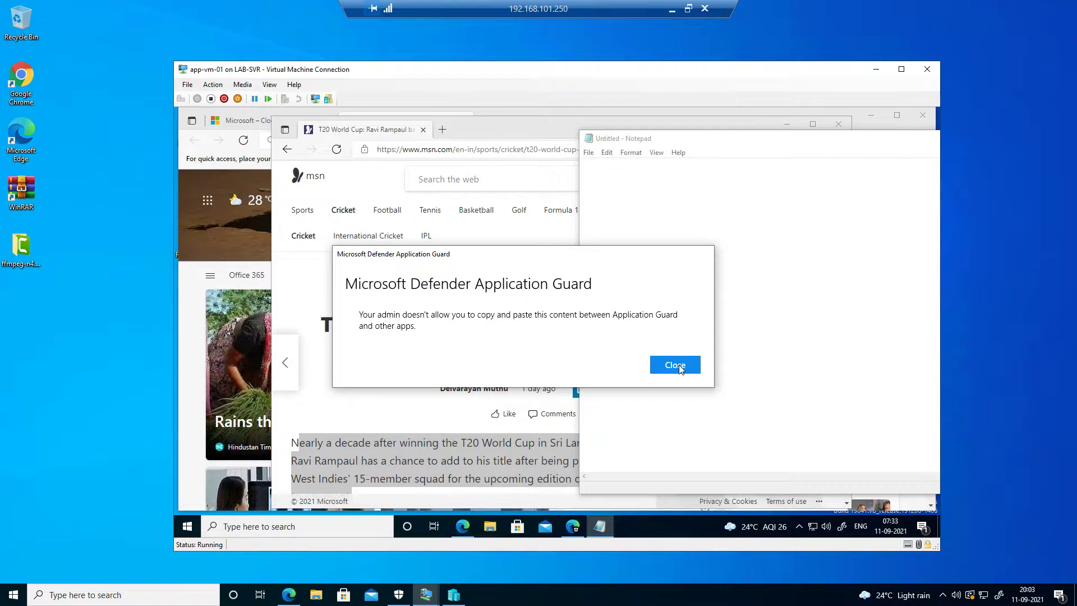
pyautogui.click(676, 365)
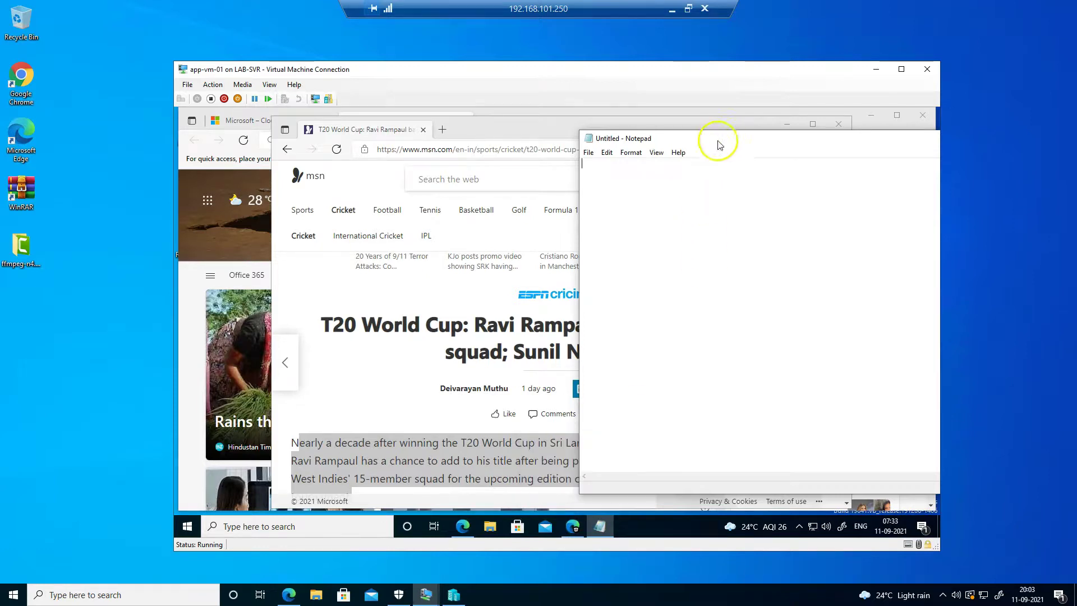
pyautogui.click(355, 268)
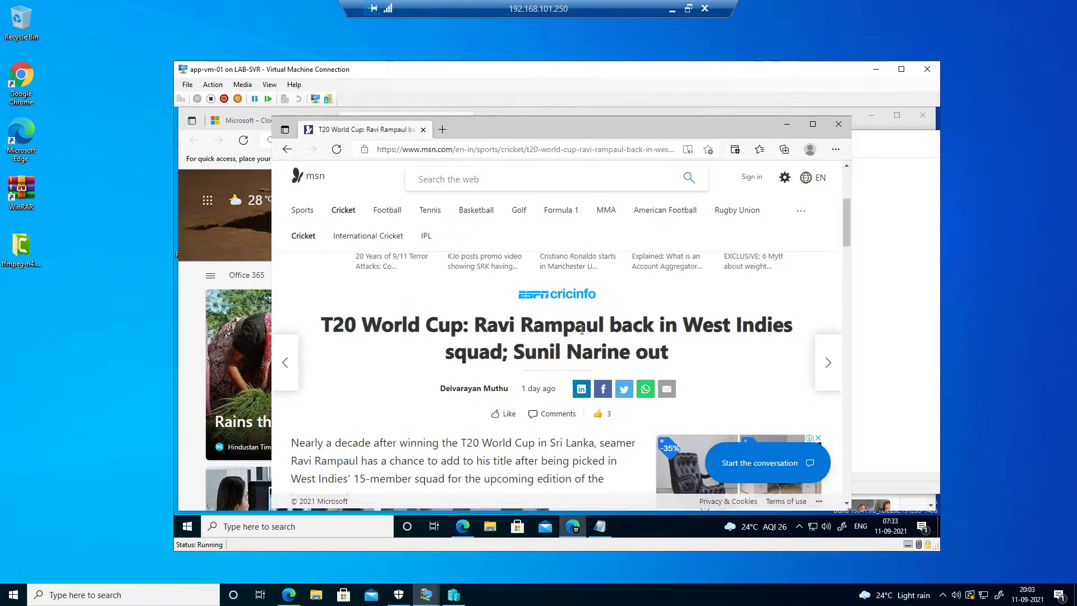
# Step: Open print settings with Ctrl+P and choose 'Add a printer' from the Printer list
pyautogui.hotkey('ctrl', 'p')
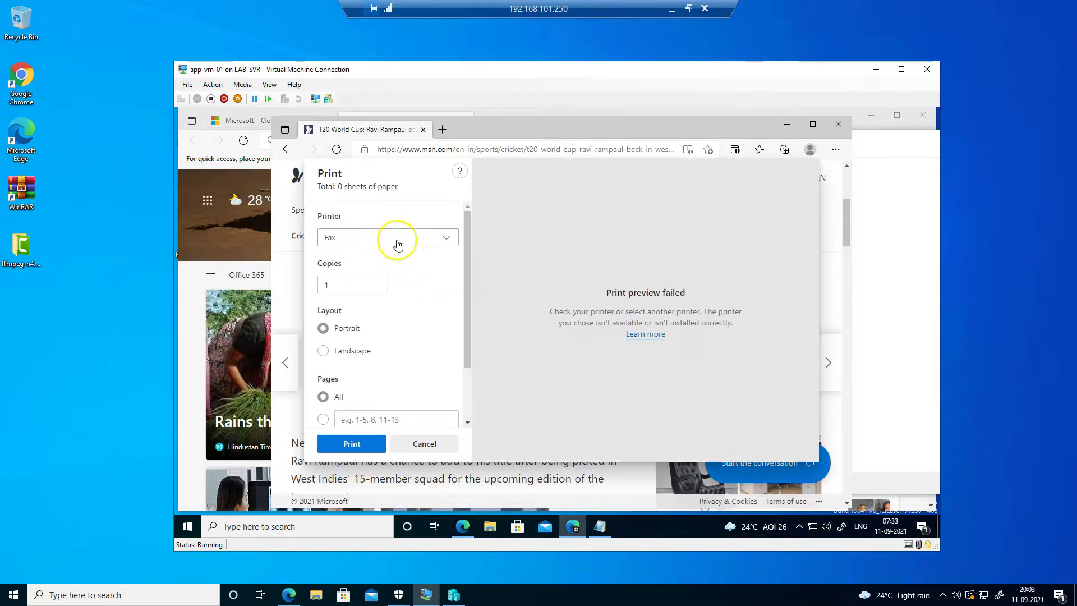
pyautogui.click(397, 241)
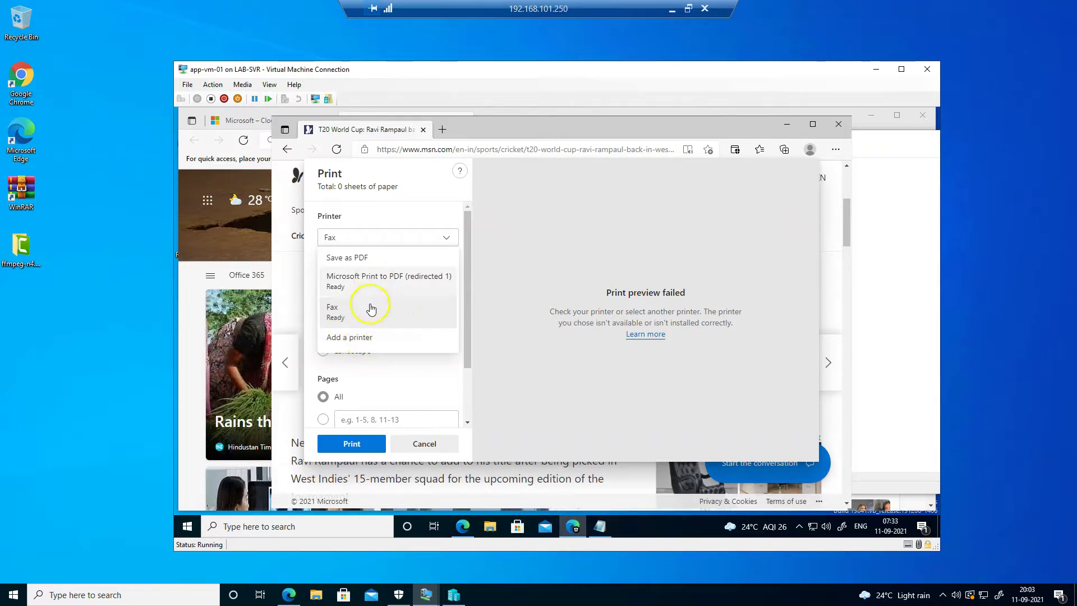
pyautogui.click(367, 338)
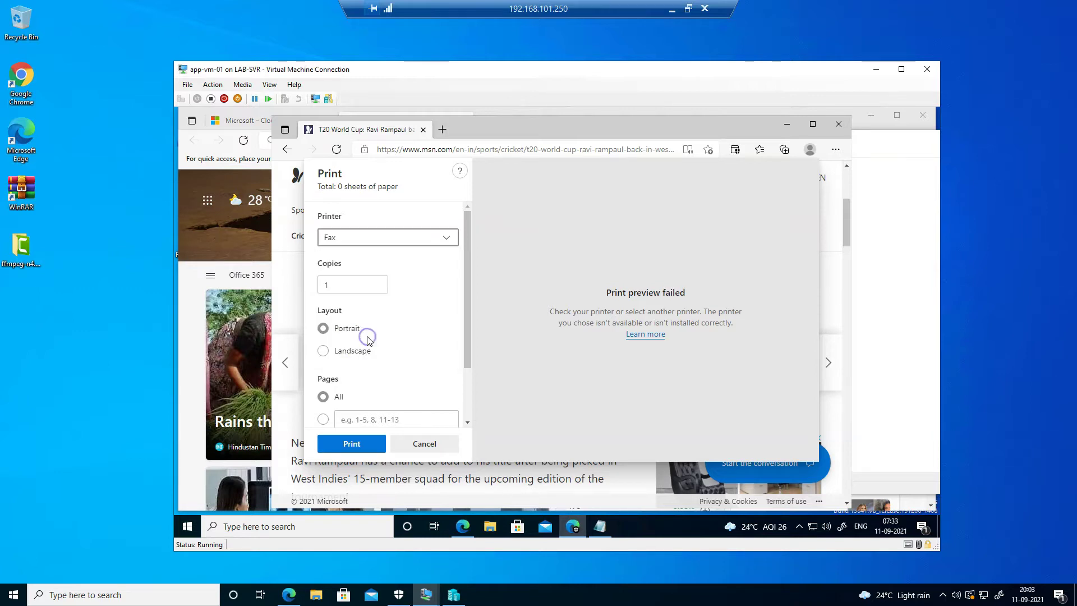